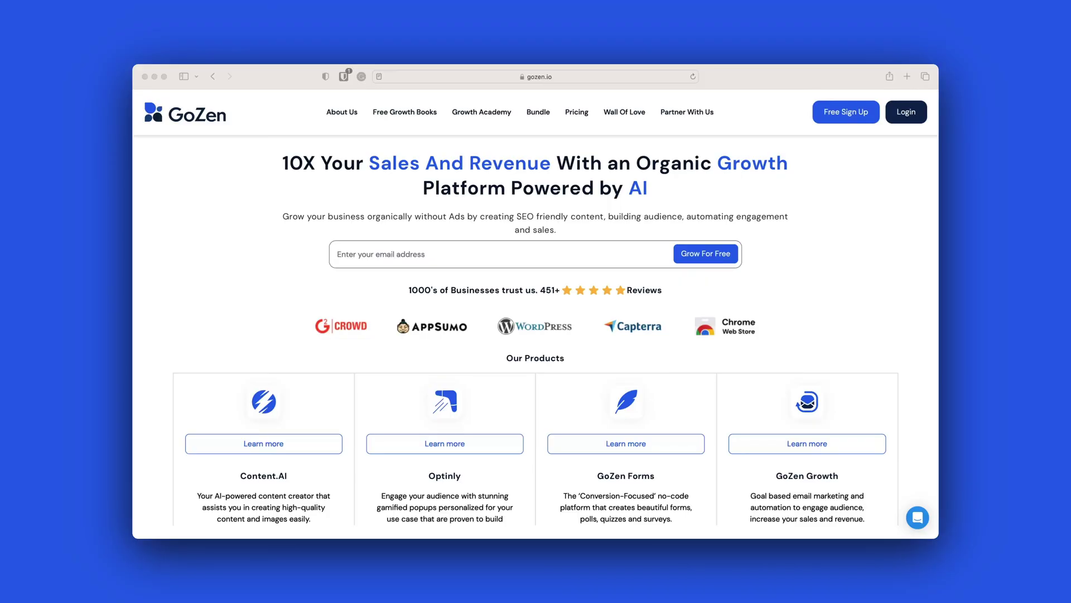
# Scroll the gozen.io homepage past Our Products to the 'Grow your revenue organically without Ads' diagram.
pyautogui.scroll(-3, 536, 307)
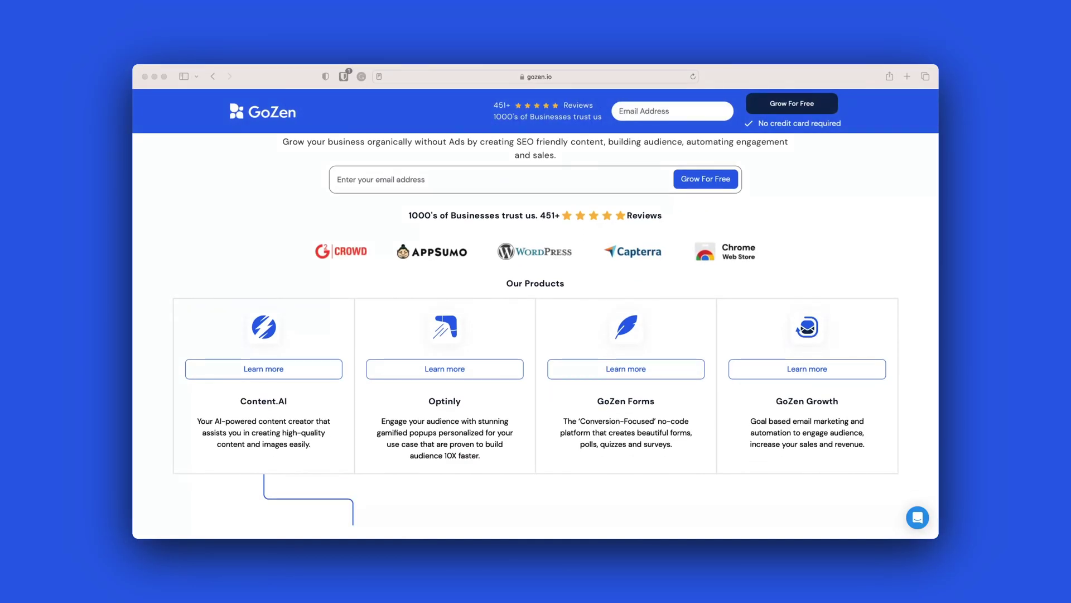
pyautogui.scroll(-1, 535, 307)
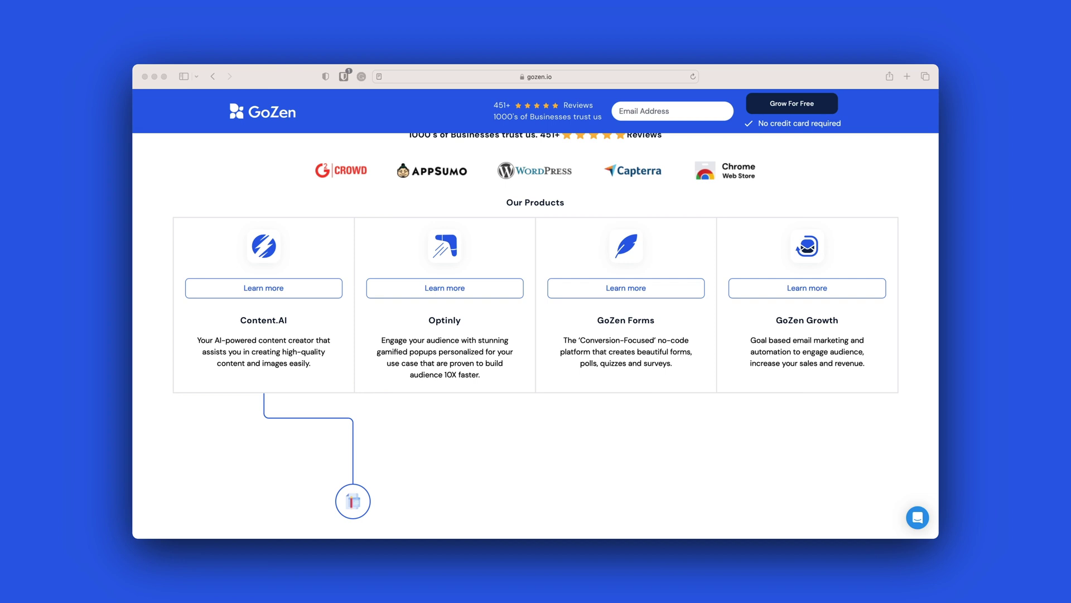
pyautogui.scroll(-5, 535, 332)
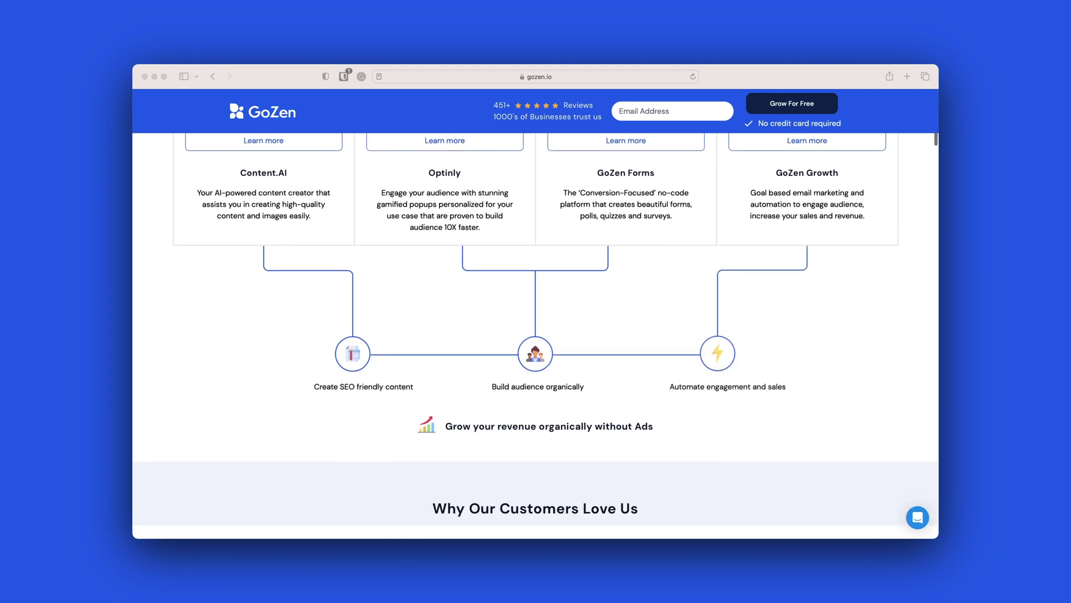
pyautogui.scroll(4, 536, 332)
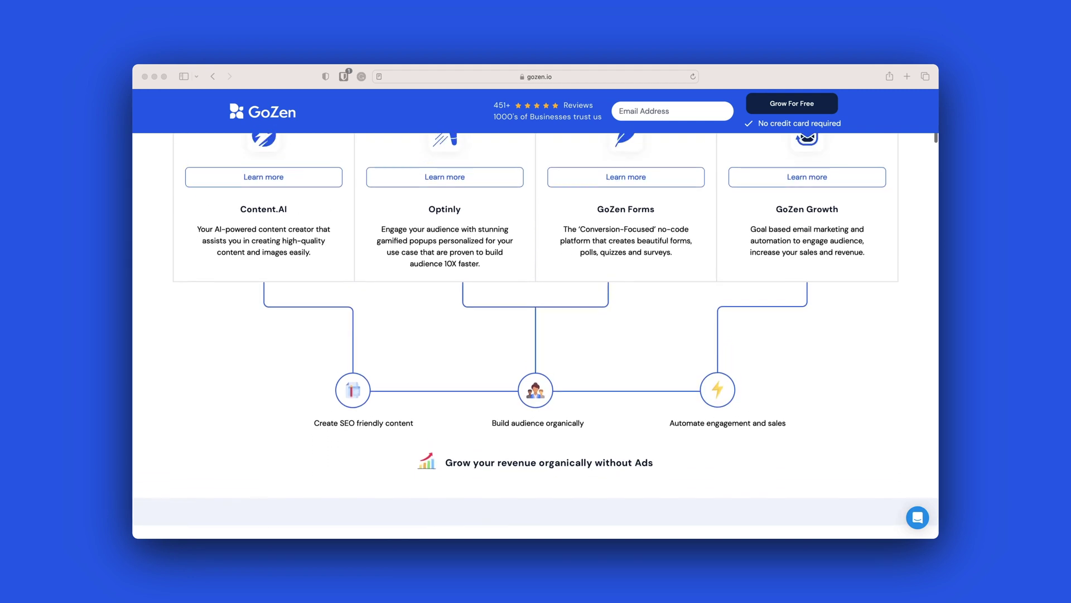
pyautogui.scroll(-3, 536, 332)
pyautogui.scroll(-1, 535, 332)
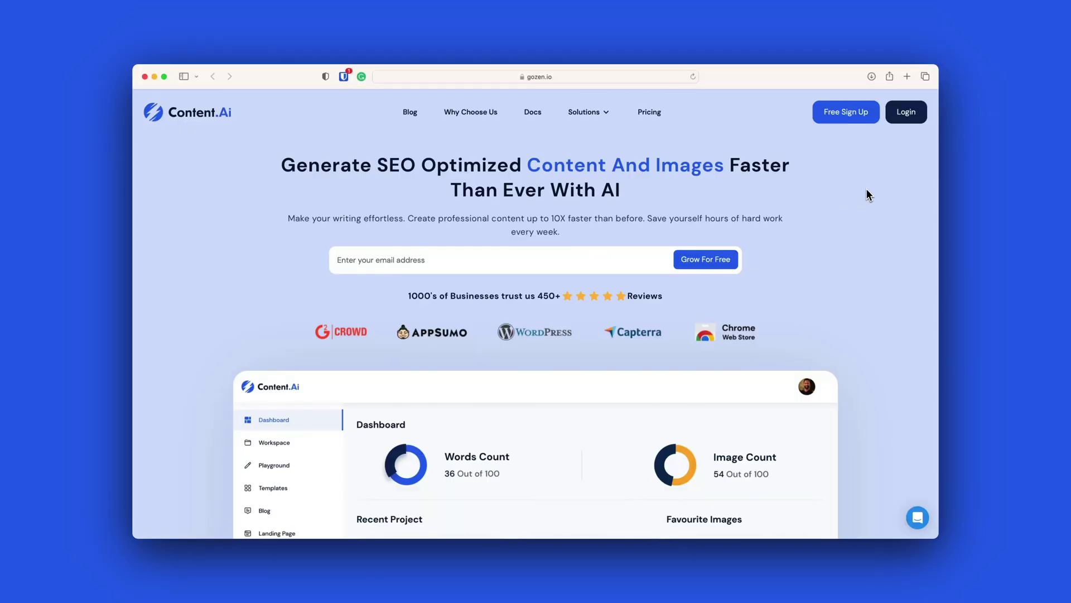
# Scroll the Content.Ai page through the dashboard mockup, 'Why Our Customers Love Us' and 'Reviews For Our Brand'.
pyautogui.scroll(-2, 881, 229)
pyautogui.scroll(-3, 885, 232)
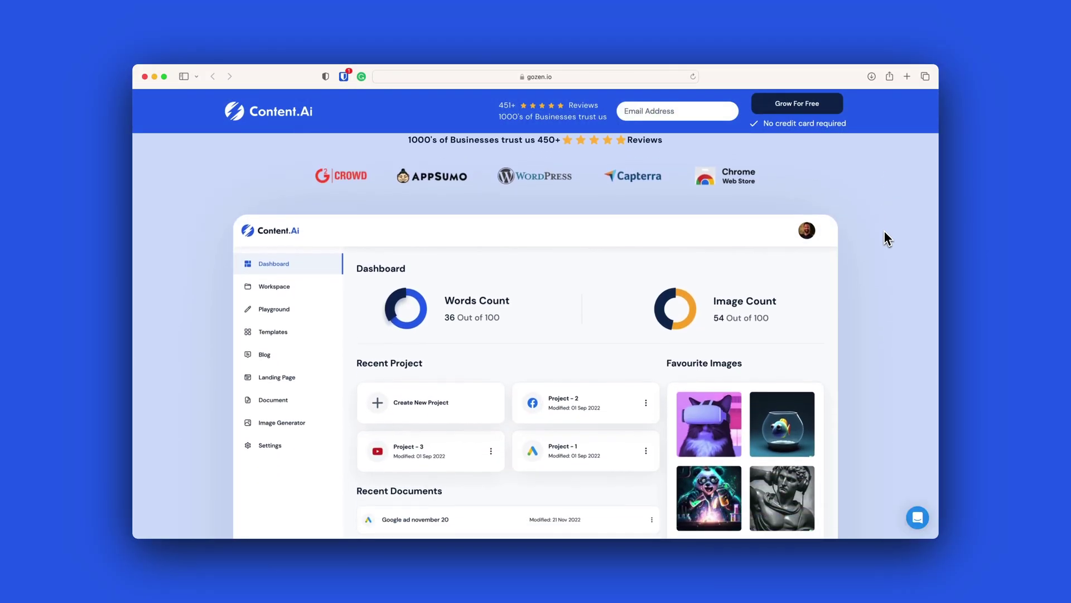
pyautogui.scroll(-5, 884, 232)
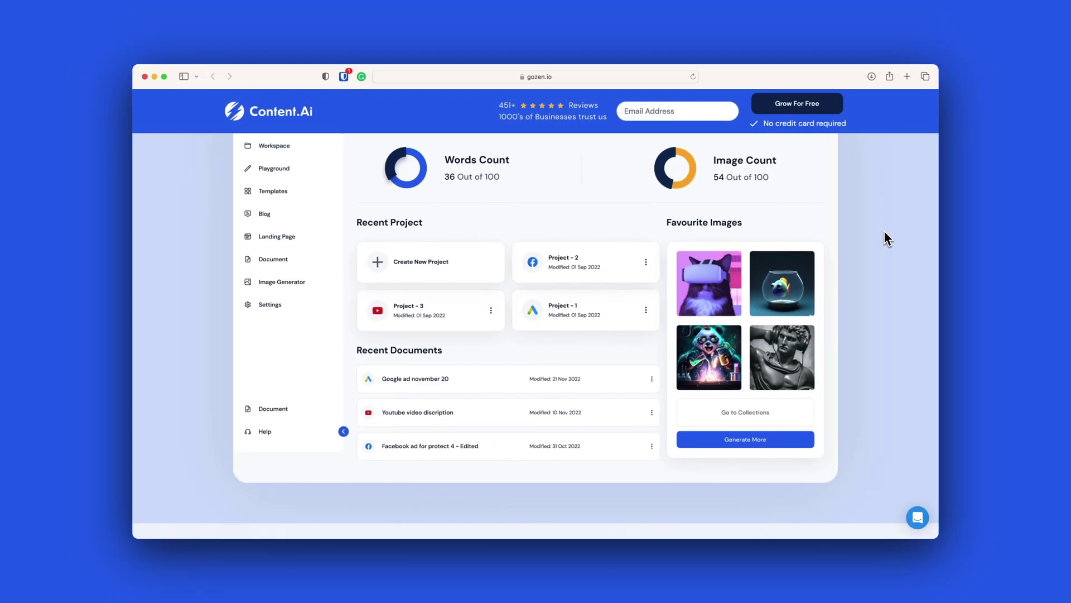
pyautogui.scroll(-8, 884, 232)
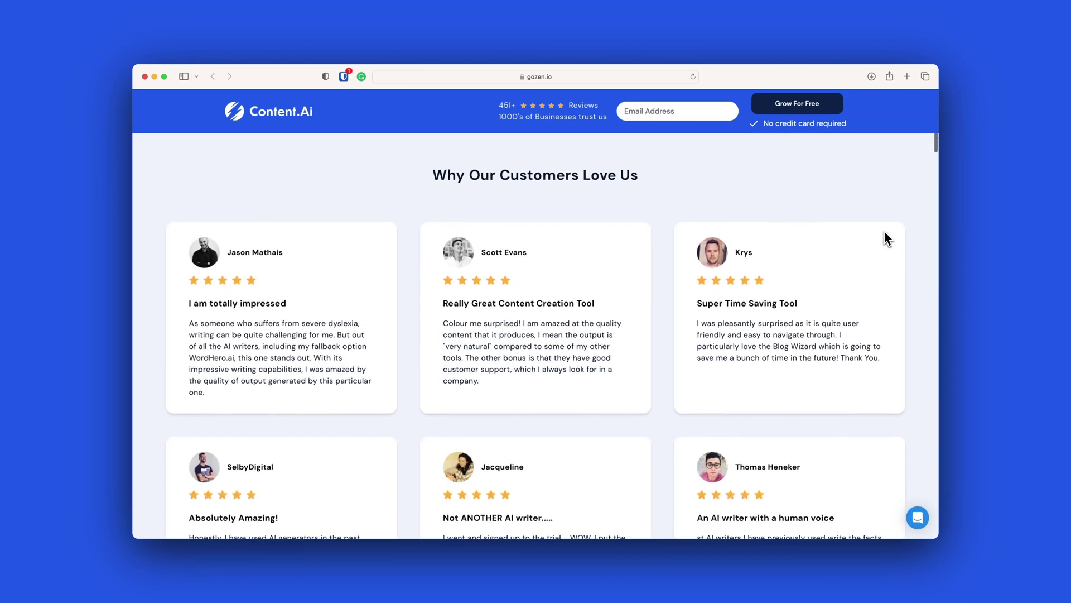
pyautogui.scroll(-8, 884, 237)
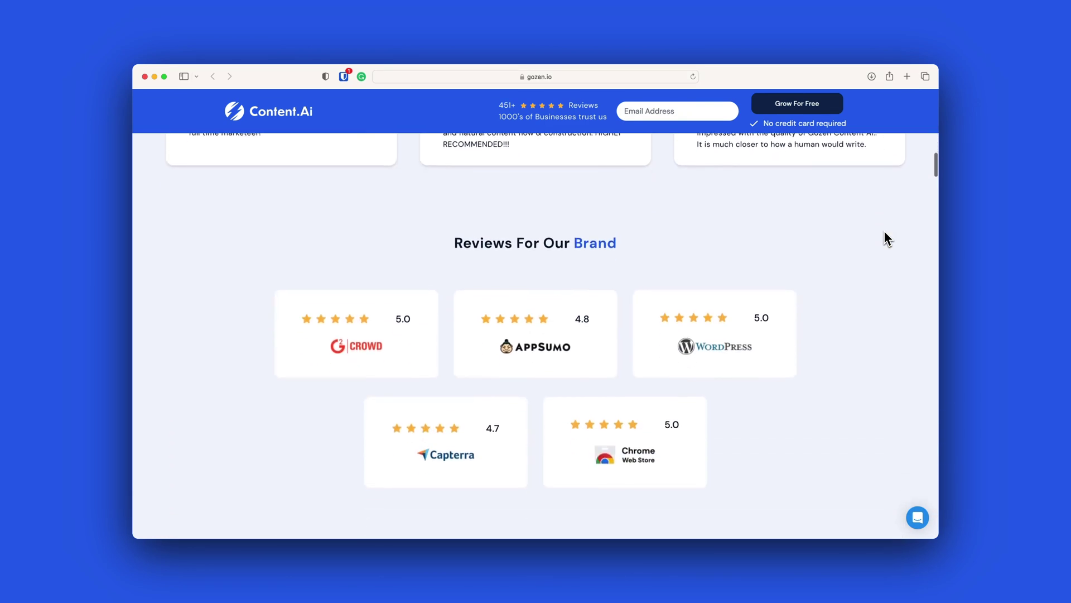
pyautogui.scroll(-10, 885, 231)
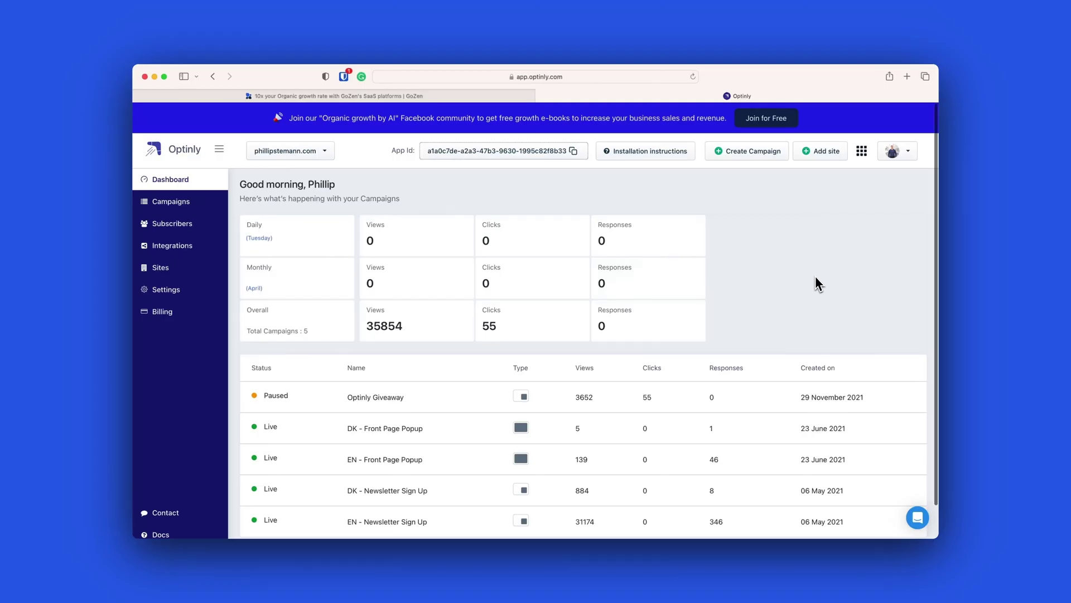
# Open the EN - Front Page Popup campaign's settings from the Optinly campaign table.
pyautogui.scroll(-2, 815, 275)
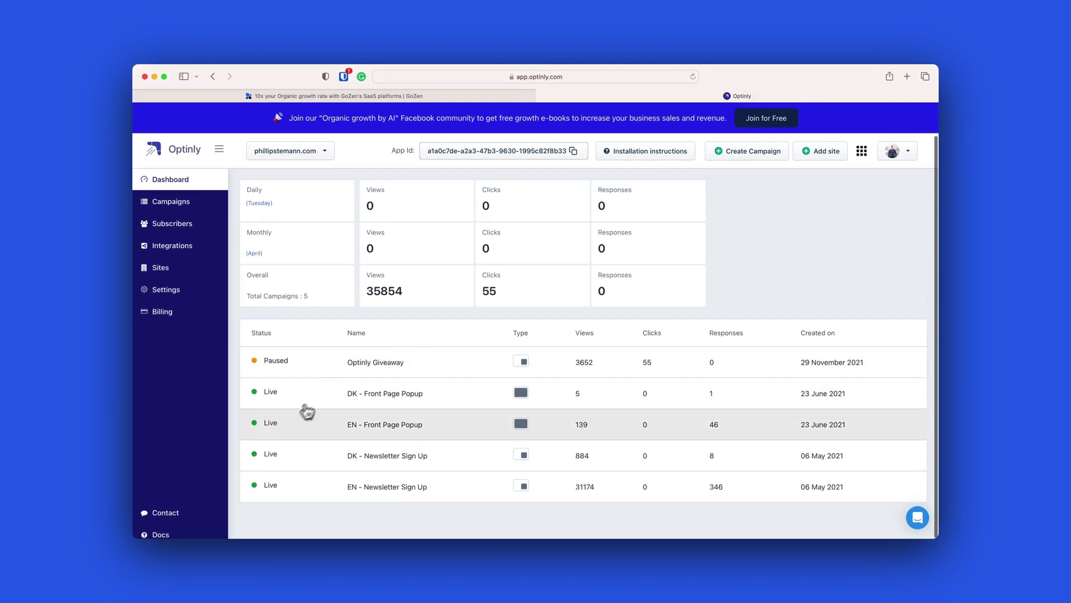
pyautogui.click(291, 424)
pyautogui.scroll(-2, 325, 410)
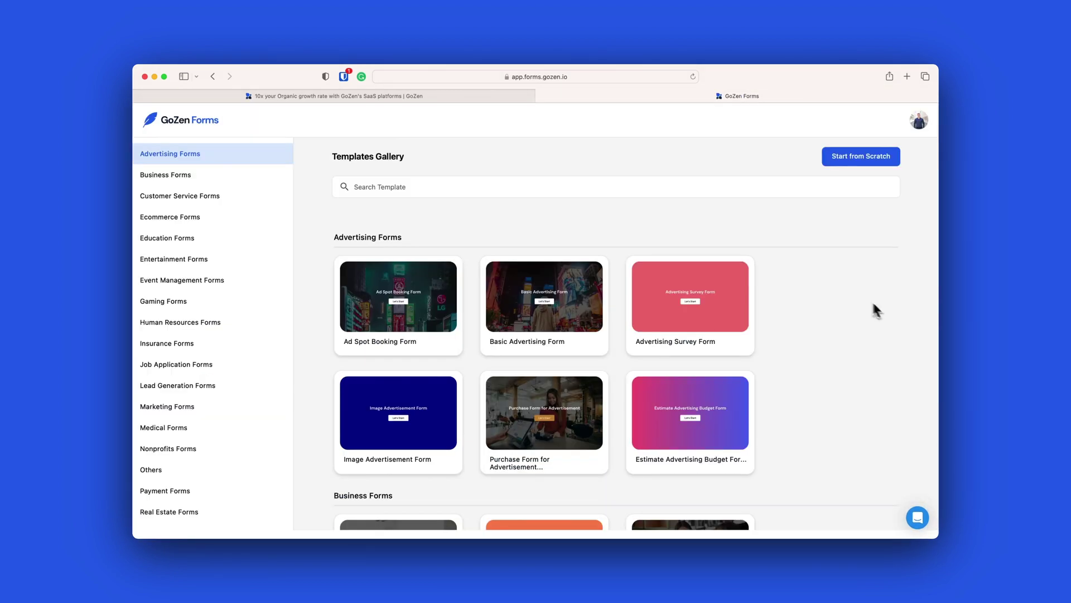
pyautogui.moveTo(702, 309)
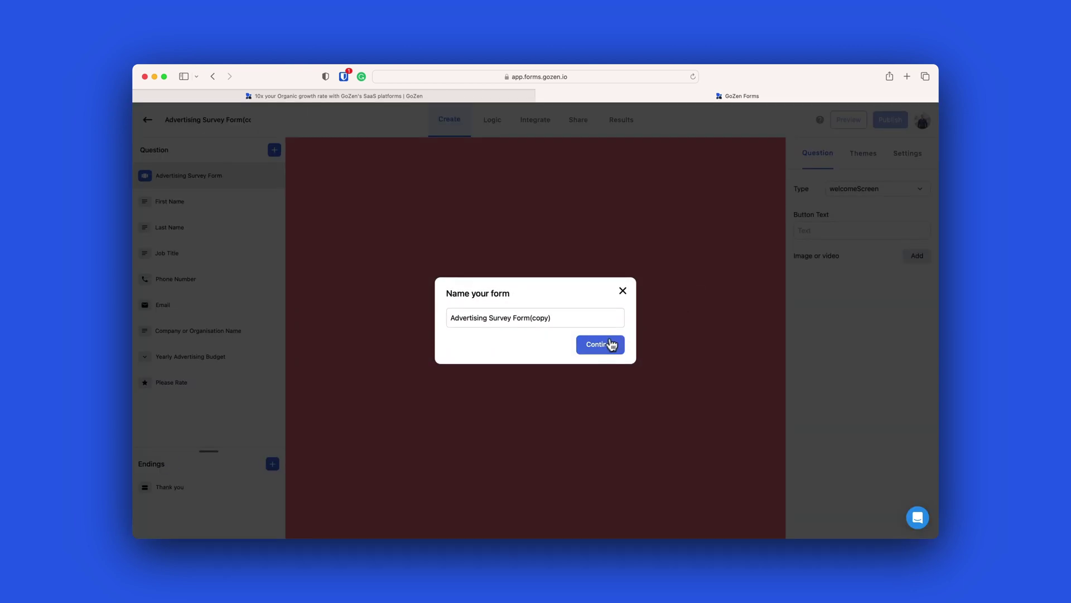
# Keep the name 'Advertising Survey Form(copy)', dismiss the tour tip, and open the First Name question.
pyautogui.click(612, 344)
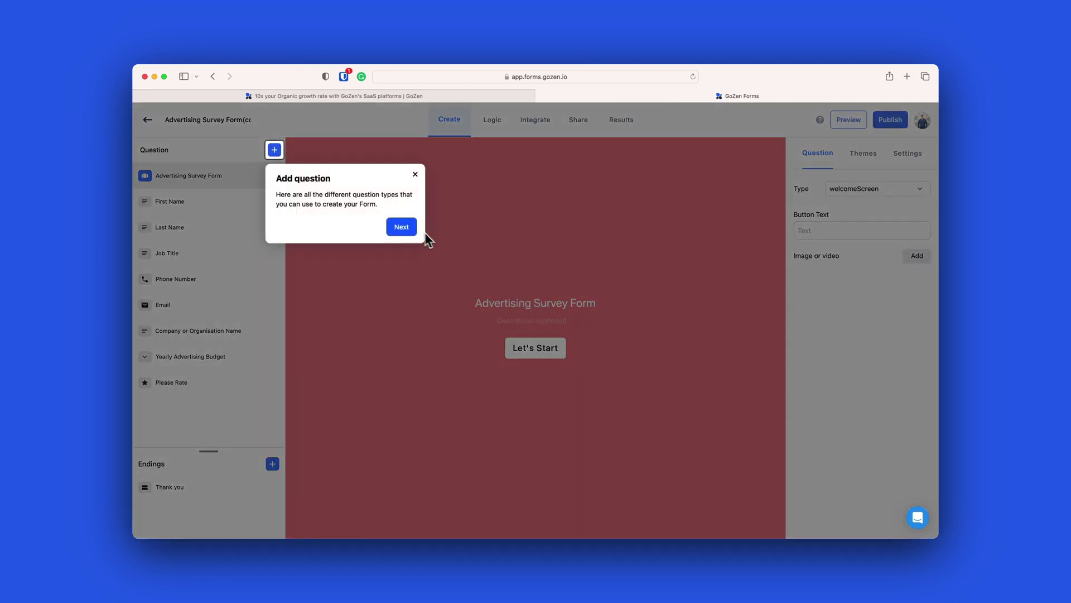
pyautogui.click(415, 173)
pyautogui.click(224, 206)
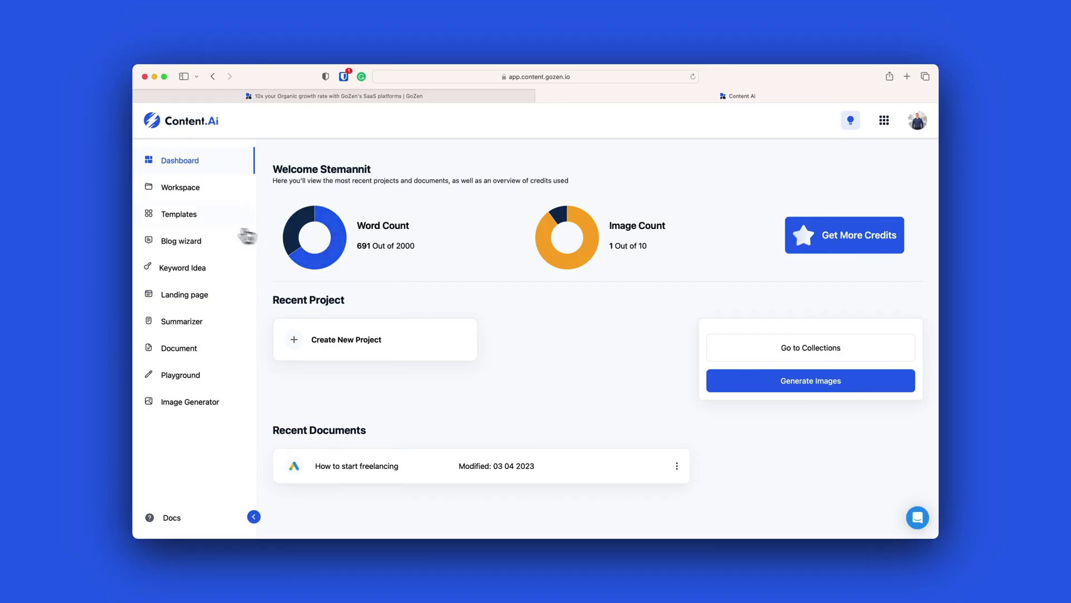
# Open Templates in the sidebar and browse down the Choose Template grid.
pyautogui.click(184, 215)
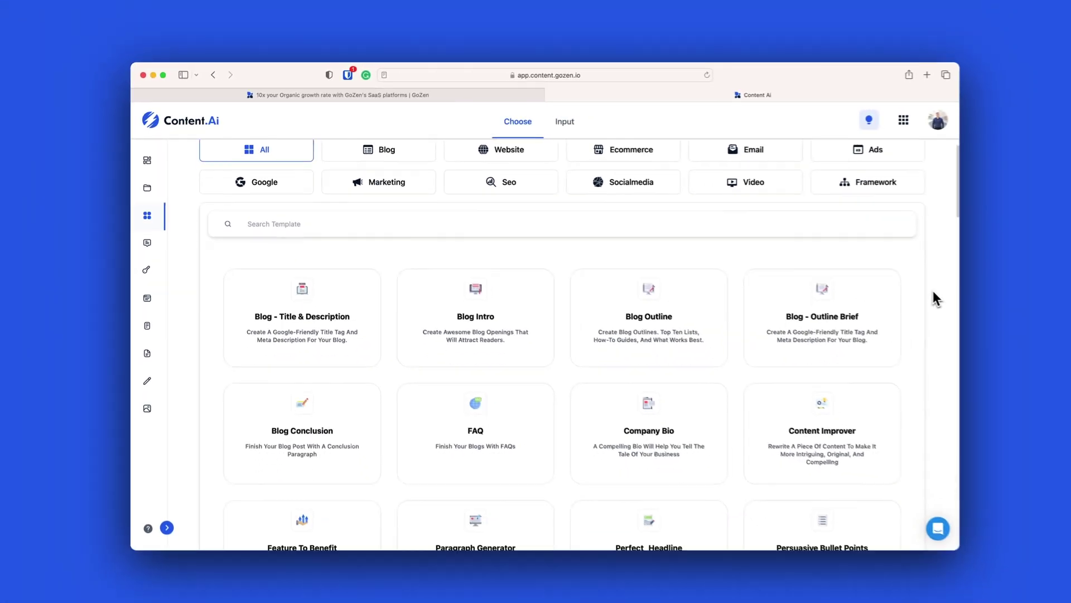
pyautogui.scroll(-5, 915, 294)
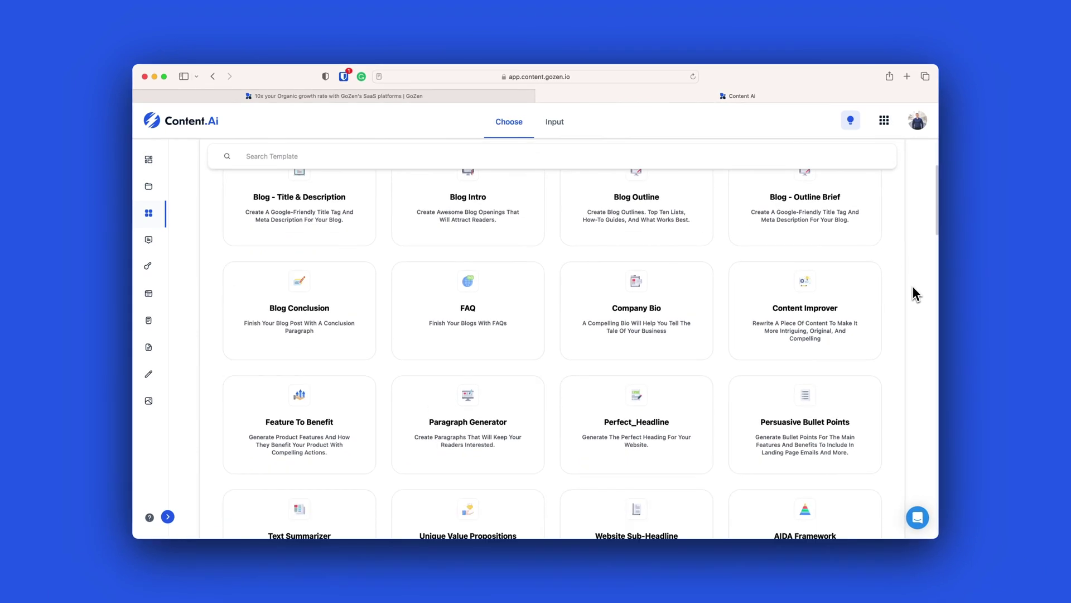
pyautogui.scroll(-4, 915, 294)
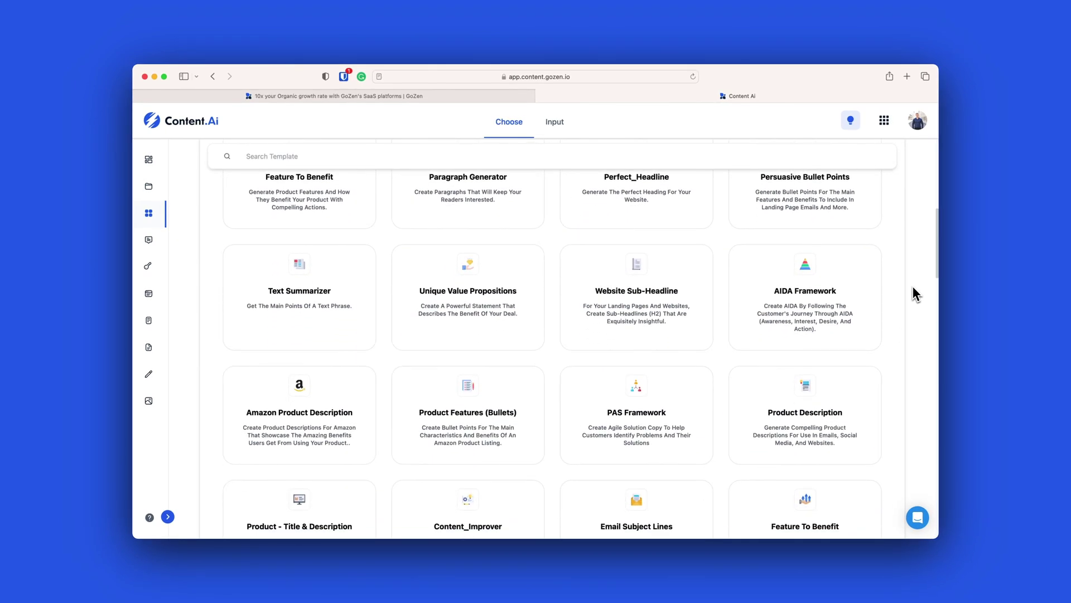
pyautogui.scroll(-3, 915, 294)
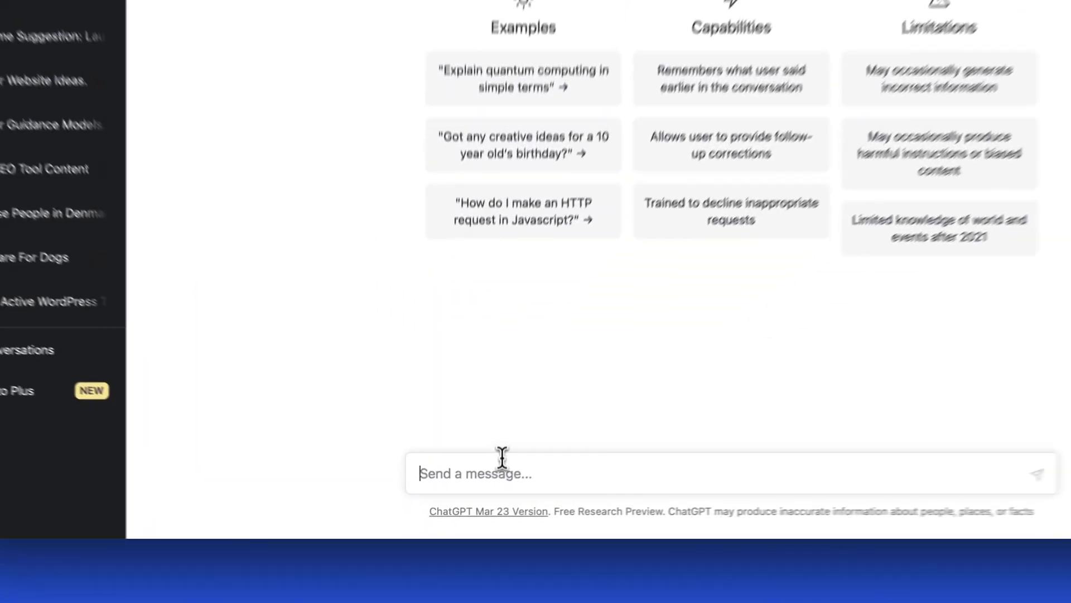
# Ask ChatGPT for 5 captions for an Instagram reel showing behind the scenes of filming a review.
pyautogui.write('Give me ')
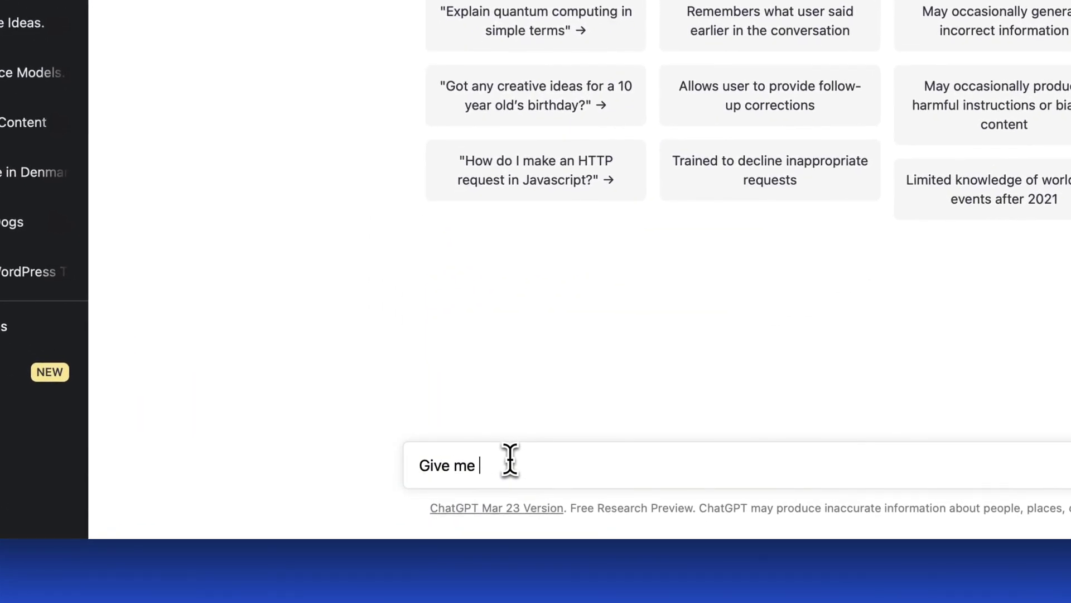
pyautogui.write('5 captions for an ')
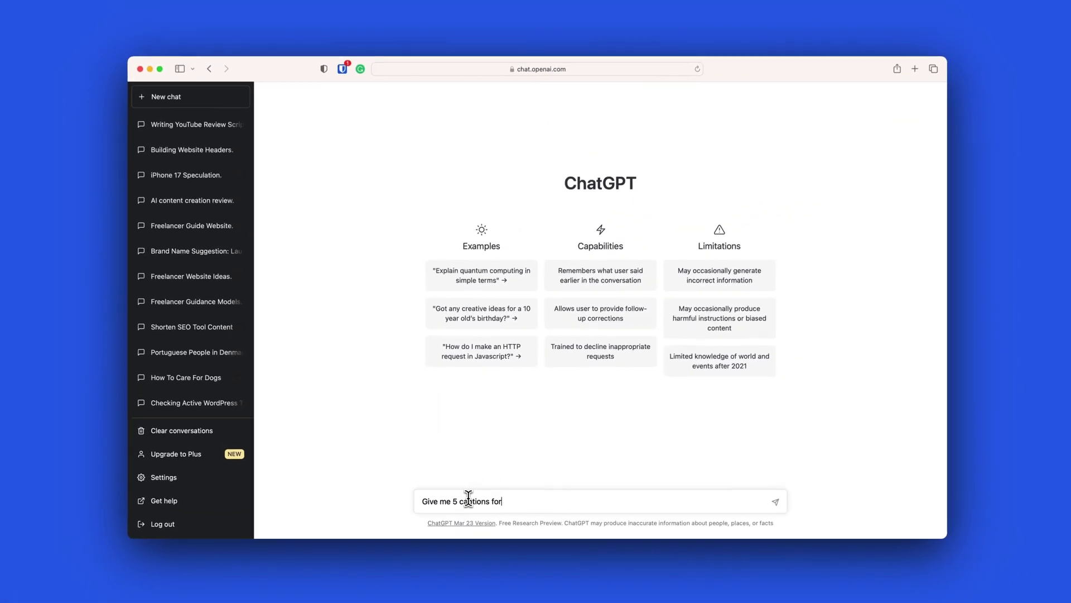
pyautogui.write("Instagram reel of behind the scenes when I'm filming a revi")
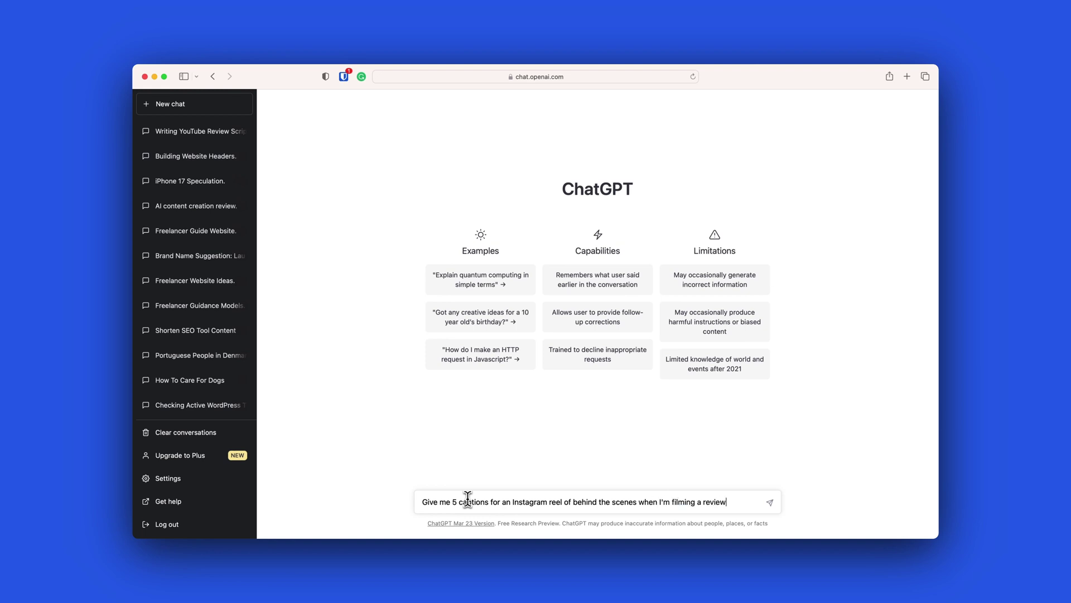
pyautogui.write('ew')
pyautogui.press('Return')
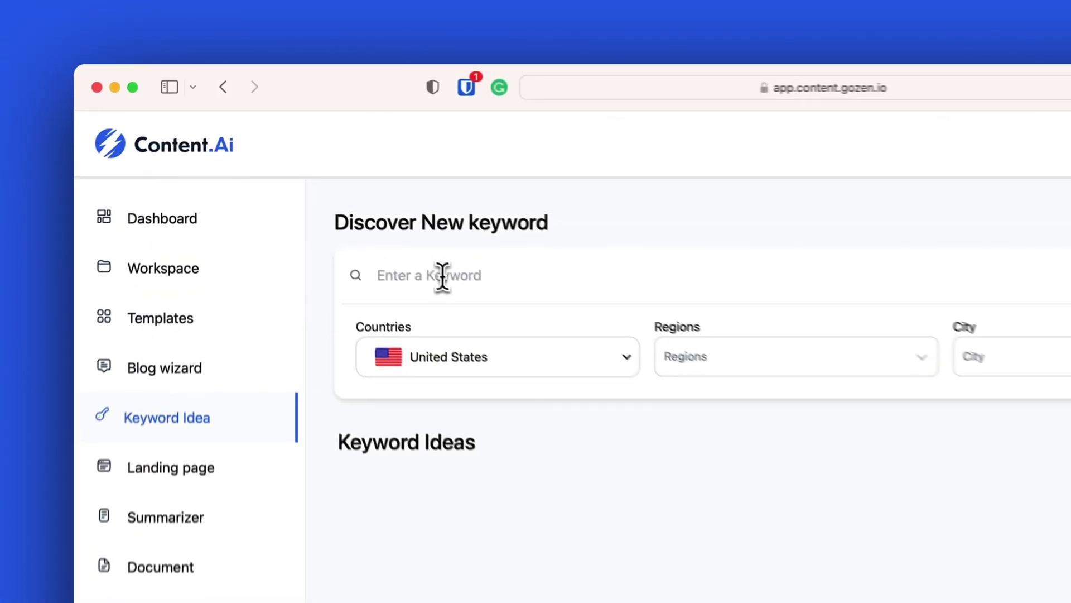
# Search keyword ideas for 'wordpress', try the 'freelancing in denmark' phrase, then search 'wordpress' again.
pyautogui.write('wor')
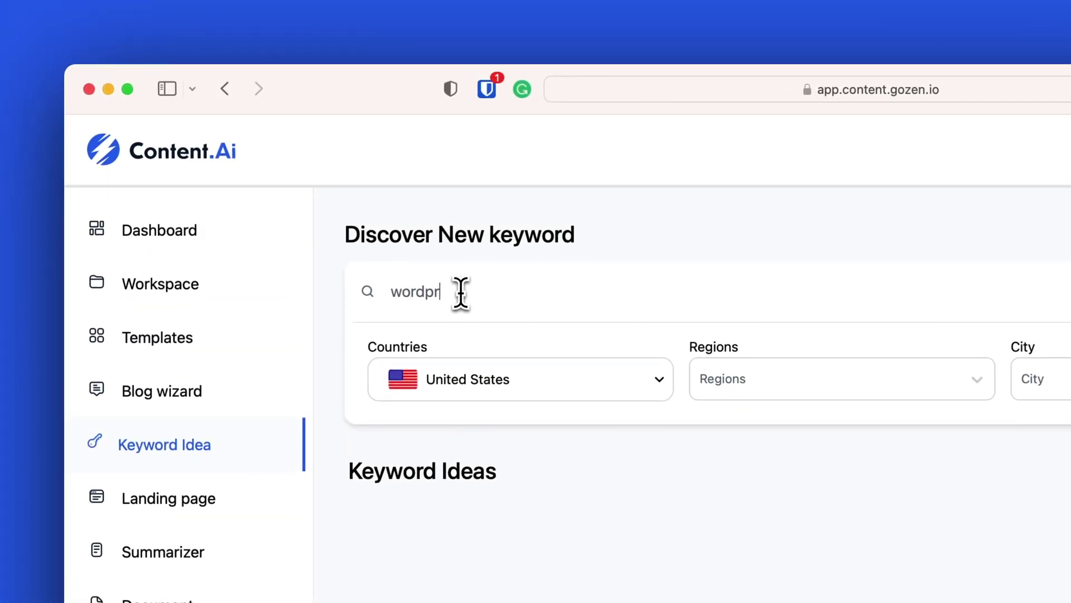
pyautogui.write('dpr')
pyautogui.click(916, 293)
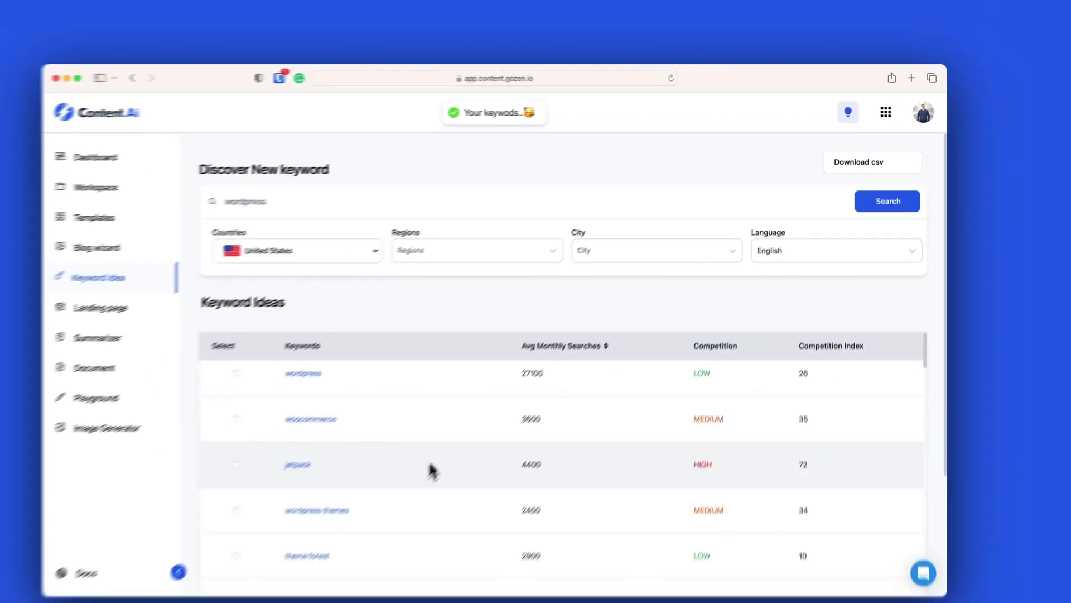
pyautogui.scroll(-5, 467, 434)
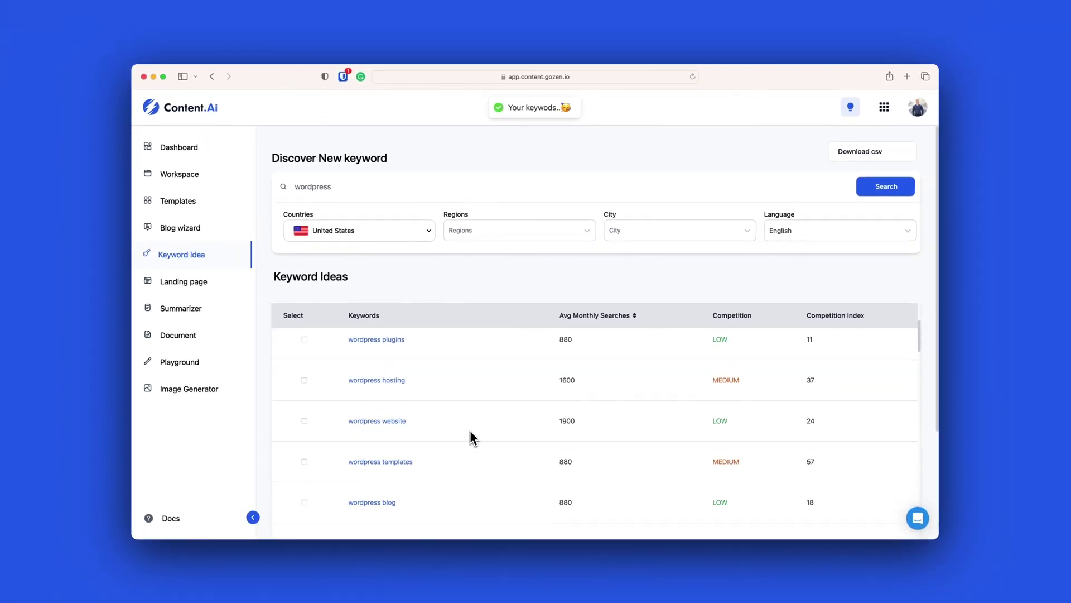
pyautogui.scroll(10, 470, 432)
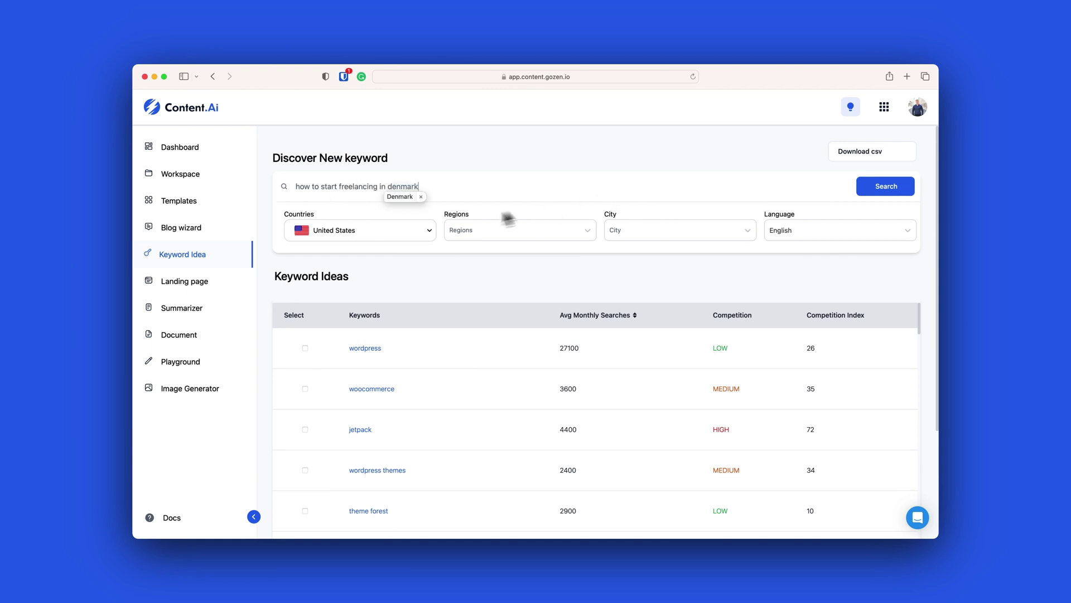
pyautogui.click(882, 188)
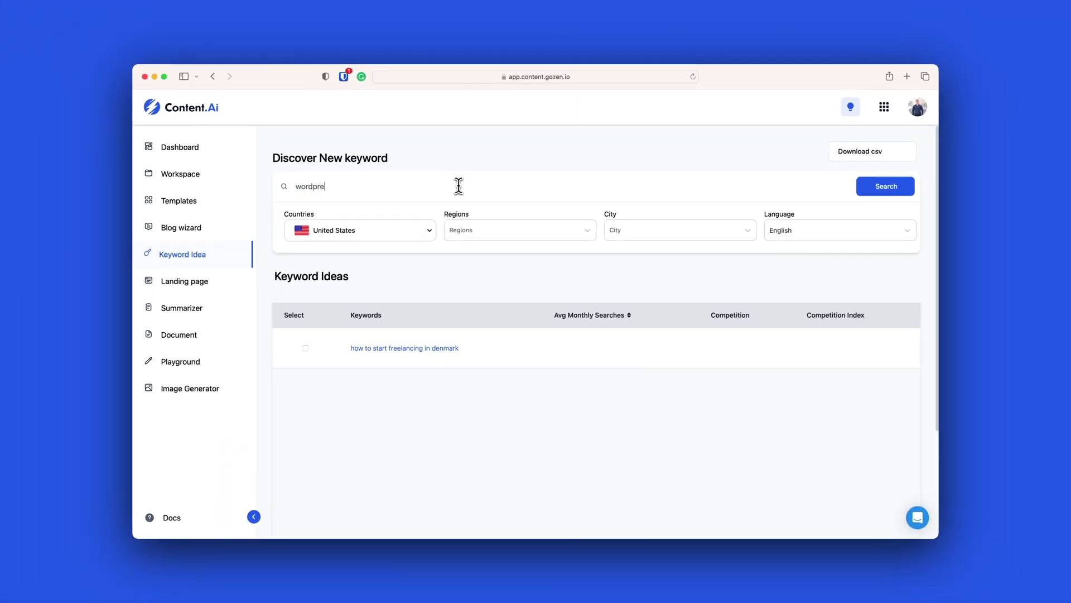
pyautogui.click(875, 189)
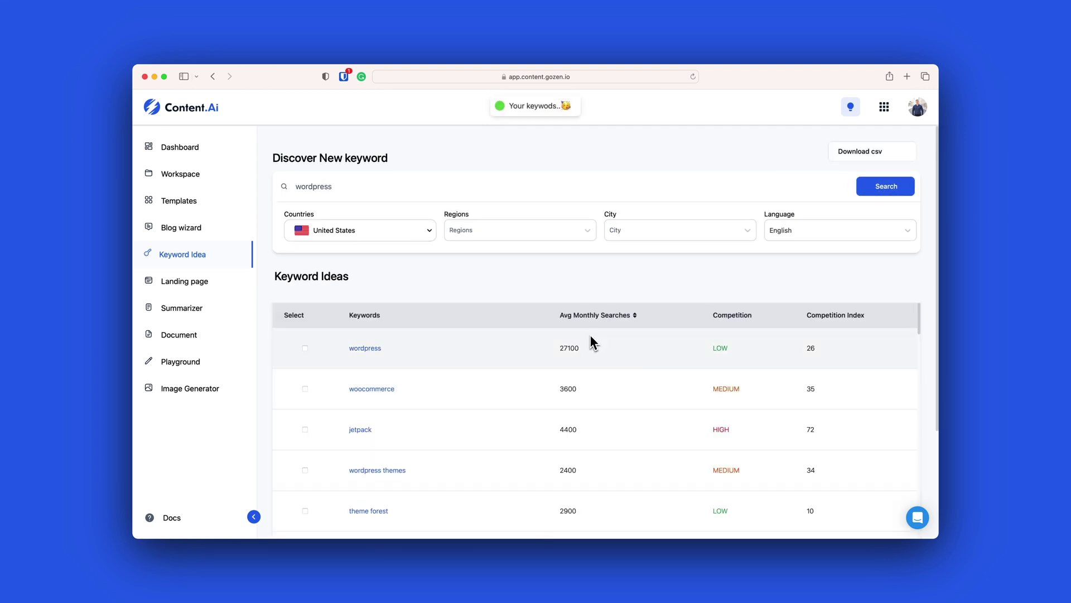
# Sort the wordpress keyword ideas by Avg Monthly Searches, flip the order, and scan the table.
pyautogui.scroll(-3, 591, 335)
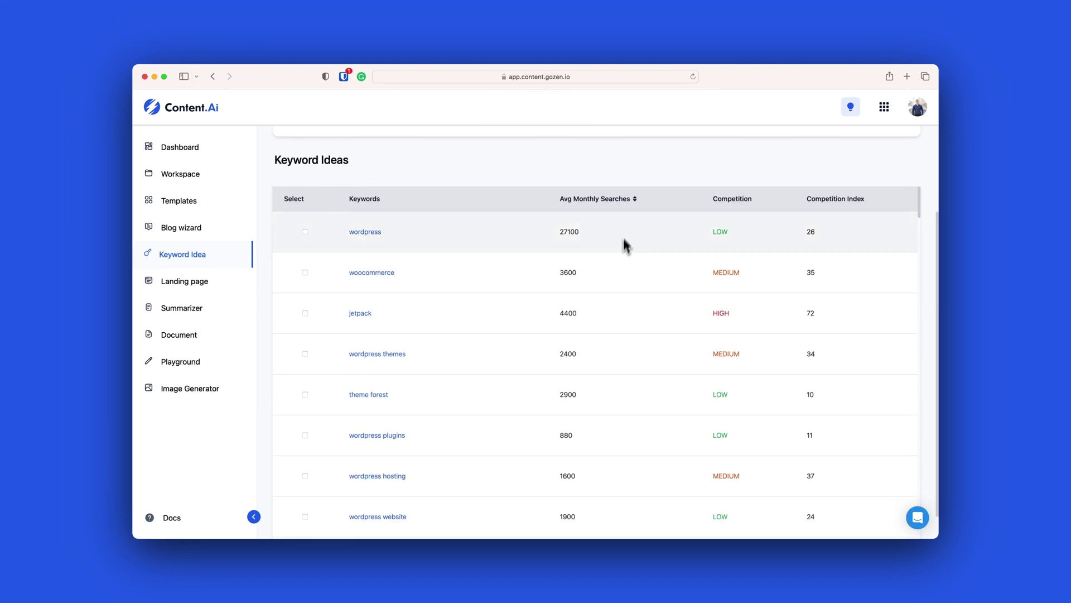
pyautogui.click(635, 201)
pyautogui.click(635, 201)
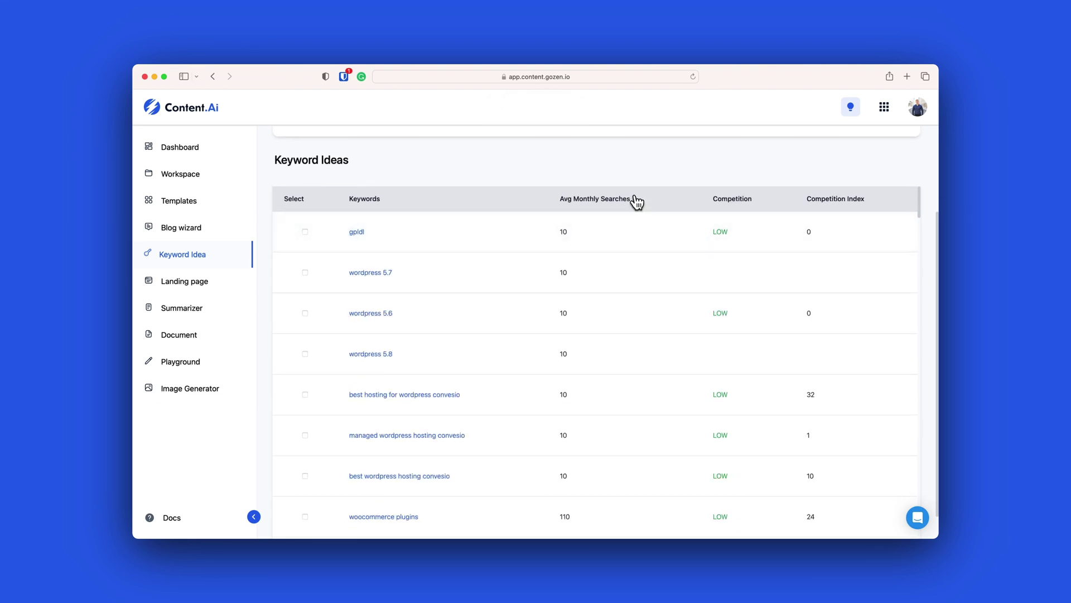
pyautogui.scroll(-10, 642, 345)
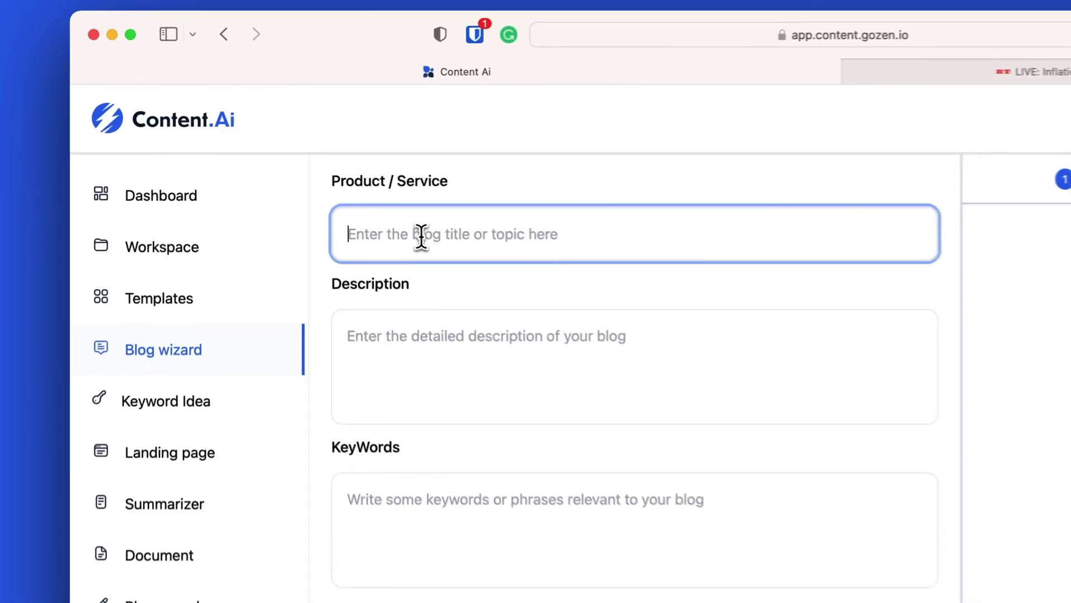
# Describe a blog post about how to start freelancing and add the keyword 'how to start freelancing'.
pyautogui.write('How to start freelancing')
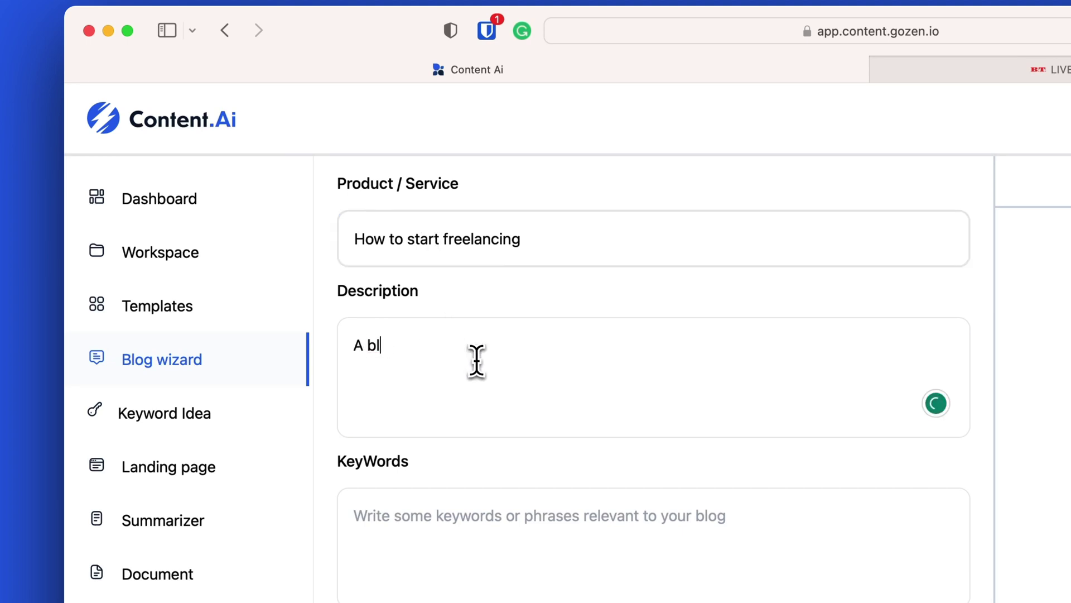
pyautogui.write('og post about starting freelancing')
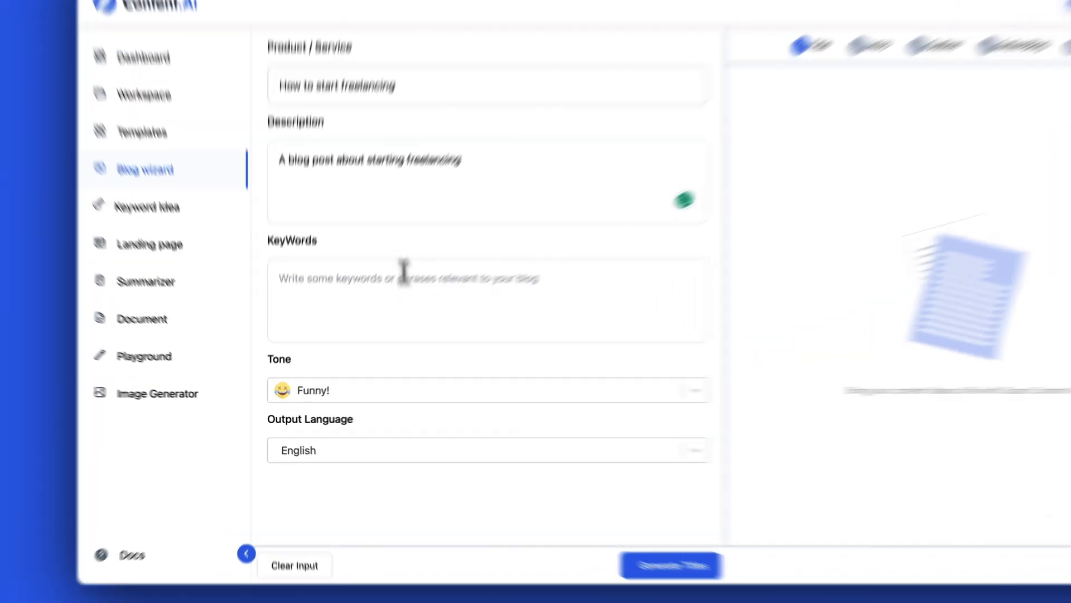
pyautogui.click(368, 315)
pyautogui.write('how to start freelancing')
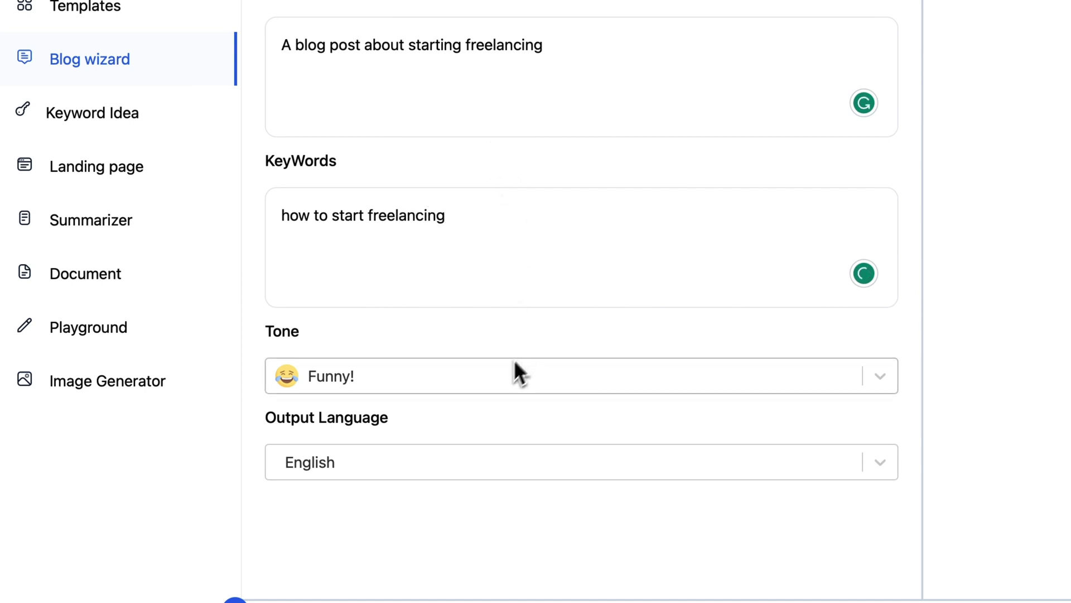
# Set the tone to Casual and generate title ideas.
pyautogui.click(495, 375)
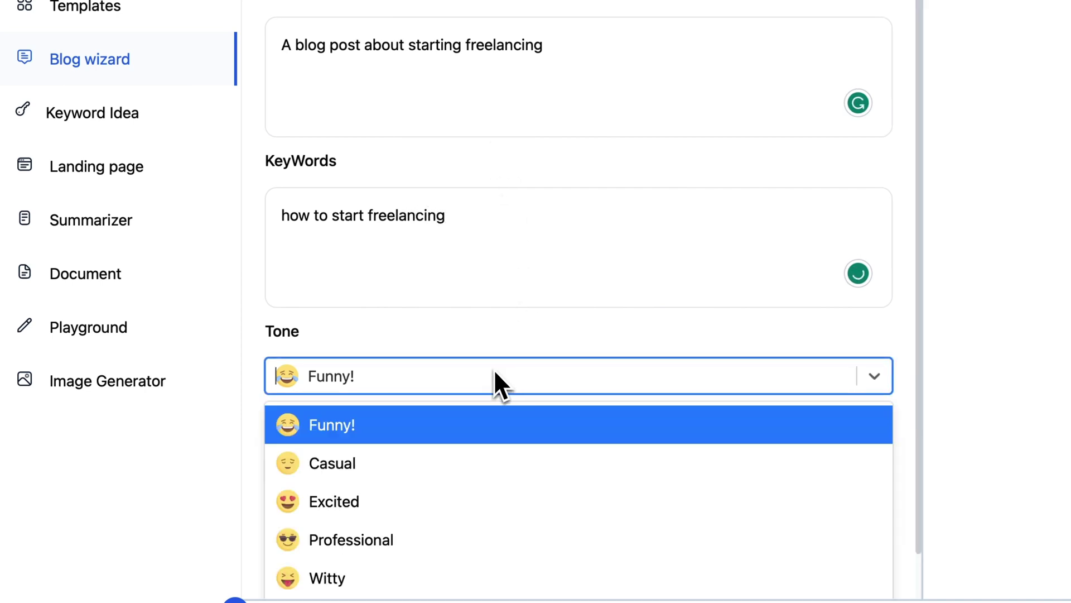
pyautogui.scroll(-1, 449, 446)
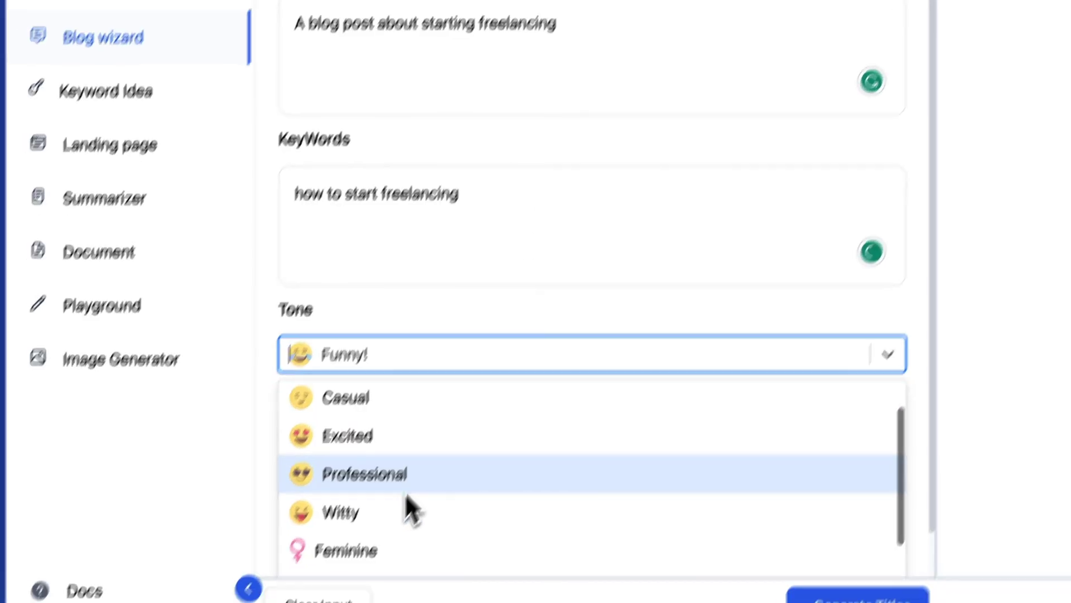
pyautogui.click(381, 418)
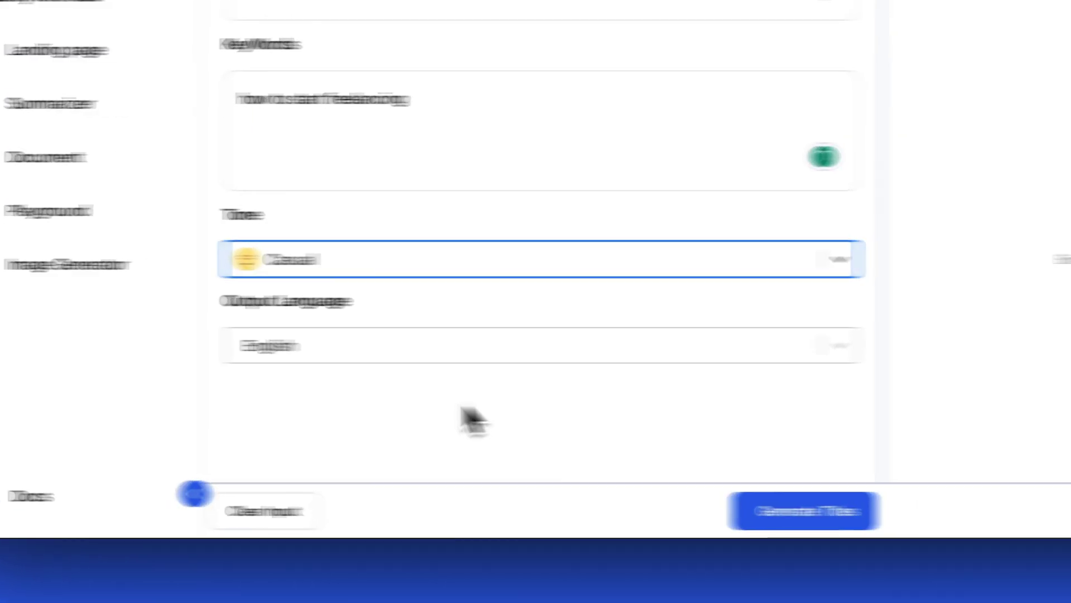
pyautogui.click(902, 505)
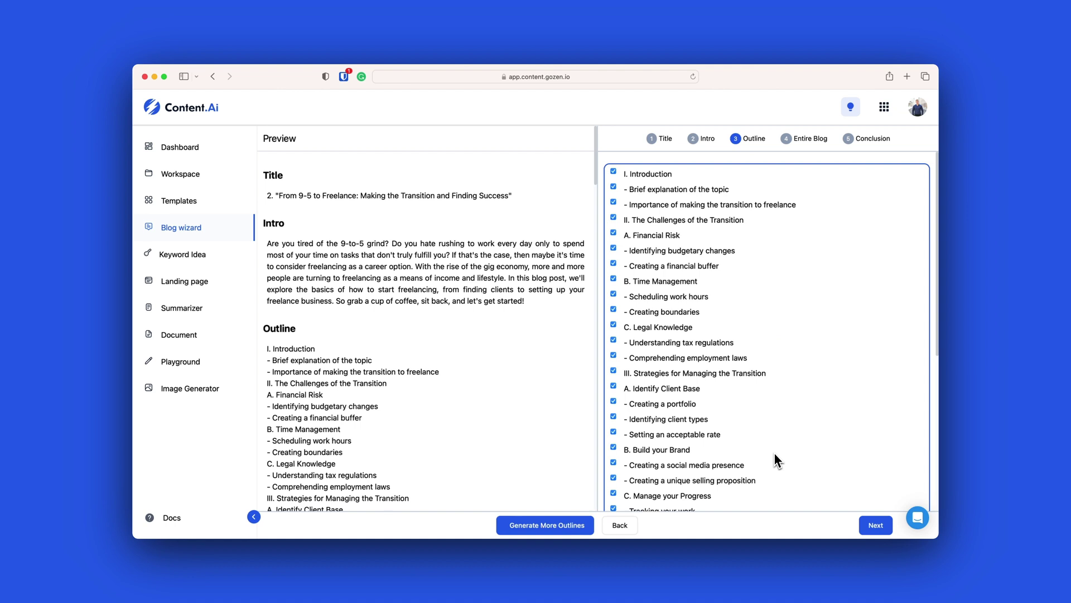
# Uncheck the outline sub-points Creating a financial buffer, Identifying budgetary changes, Scheduling work hours and Creating boundaries.
pyautogui.scroll(-3, 516, 367)
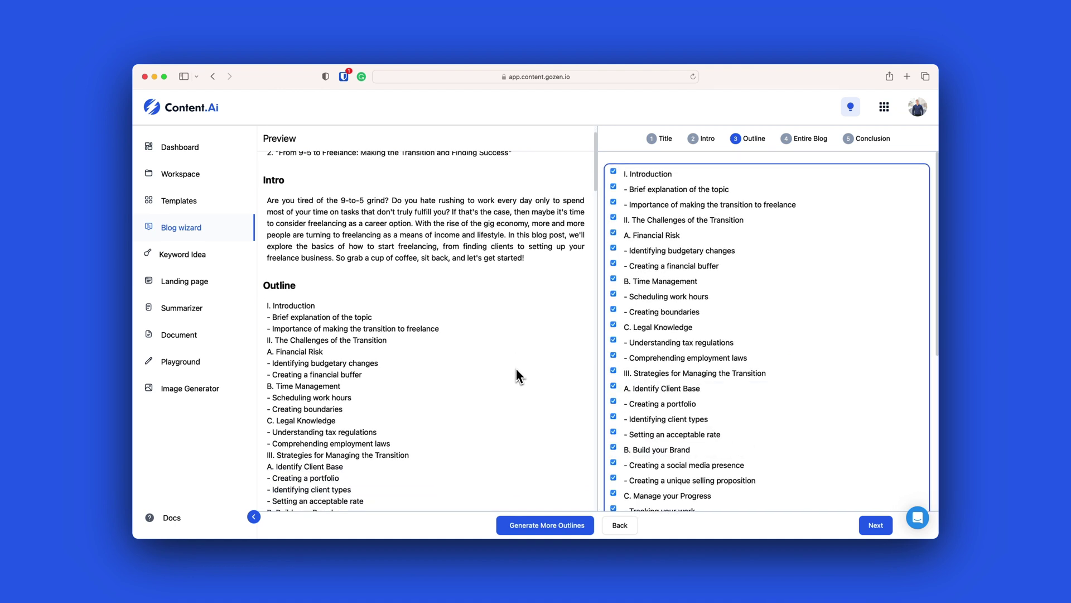
pyautogui.scroll(-5, 517, 370)
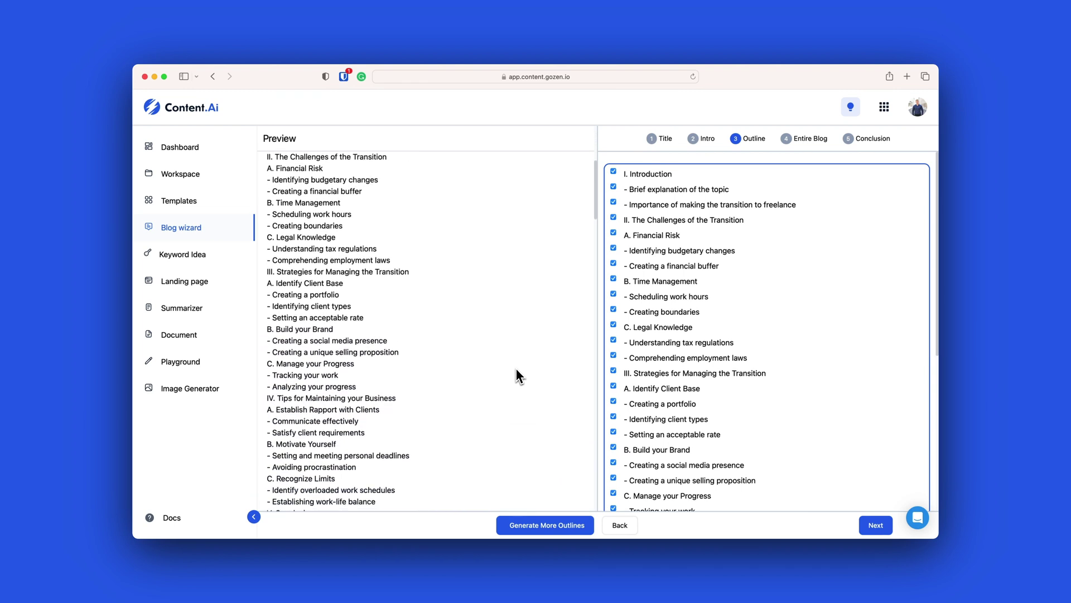
pyautogui.scroll(-7, 516, 369)
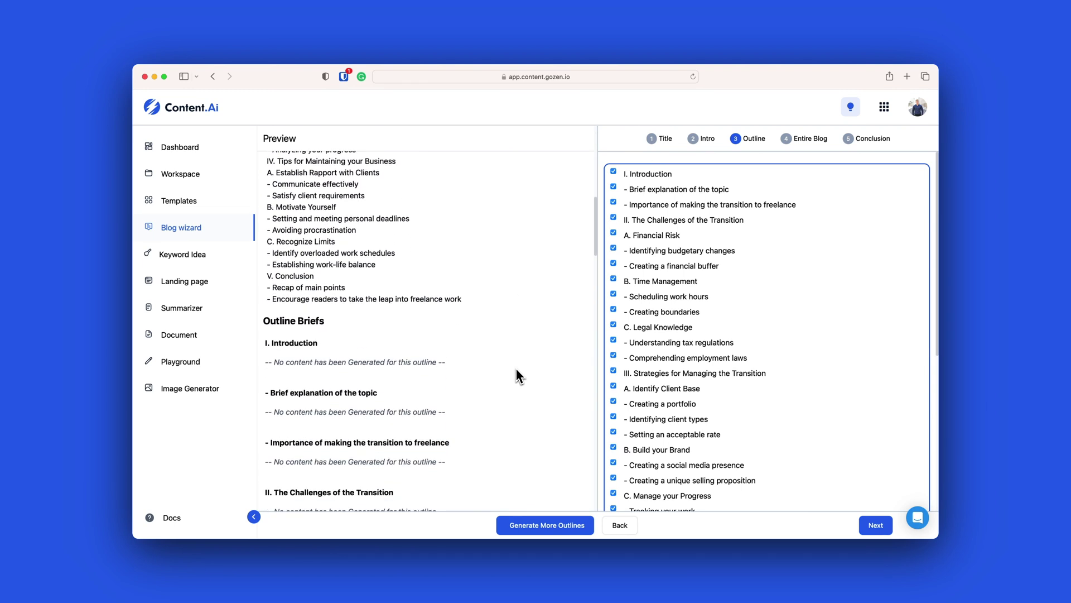
pyautogui.scroll(-5, 756, 256)
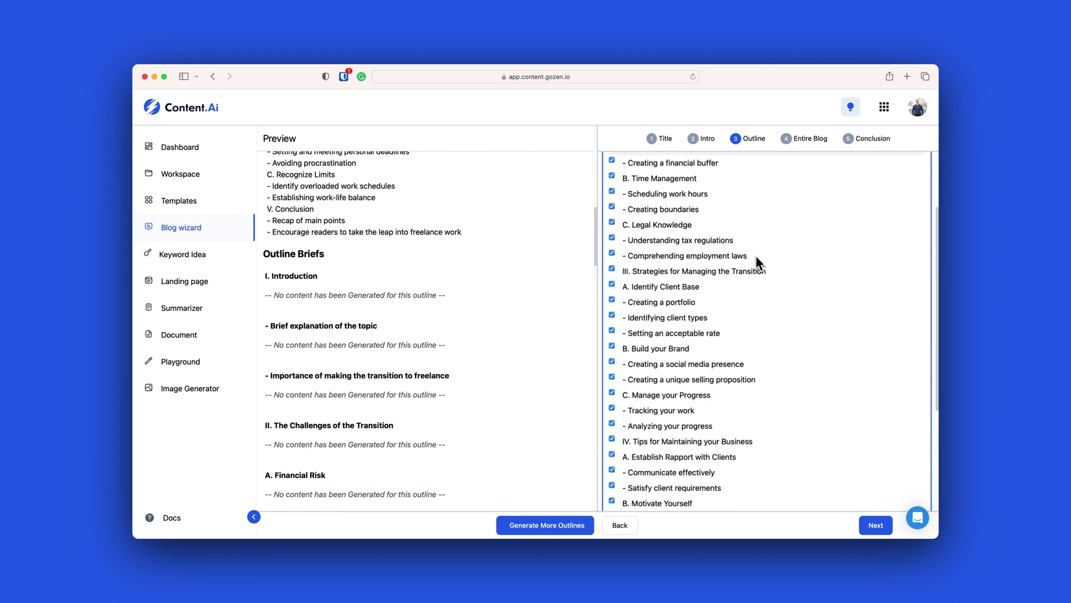
pyautogui.scroll(-3, 756, 262)
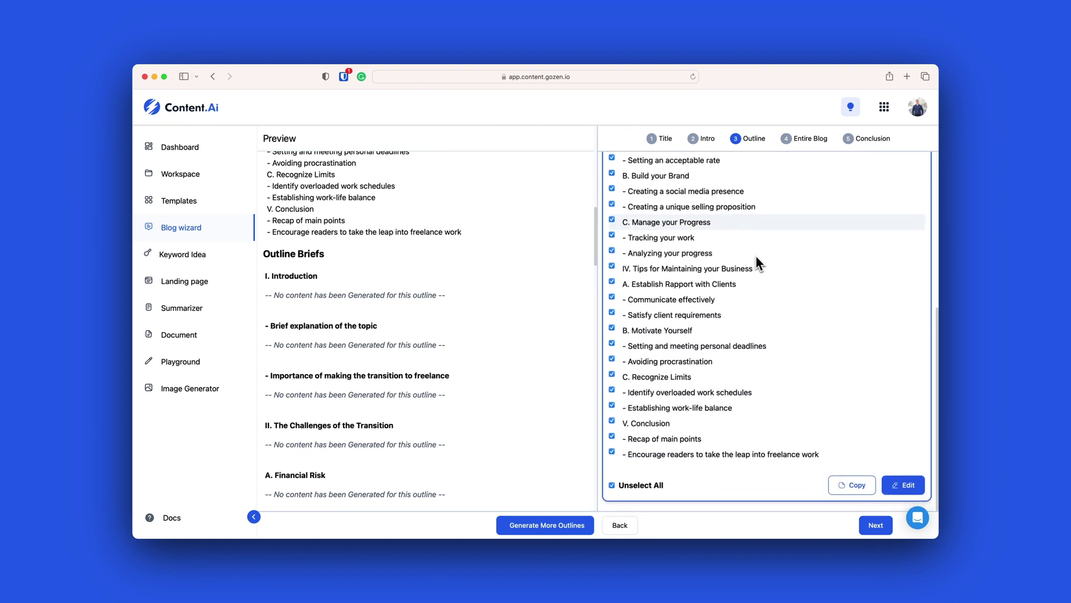
pyautogui.scroll(4, 757, 262)
pyautogui.scroll(4, 755, 254)
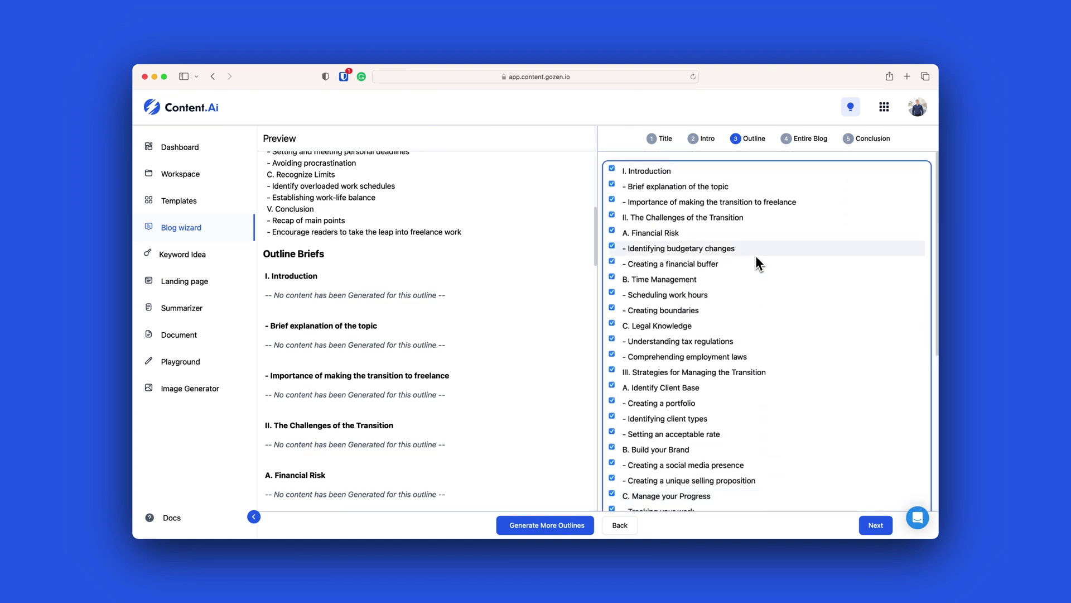
pyautogui.scroll(-1, 754, 254)
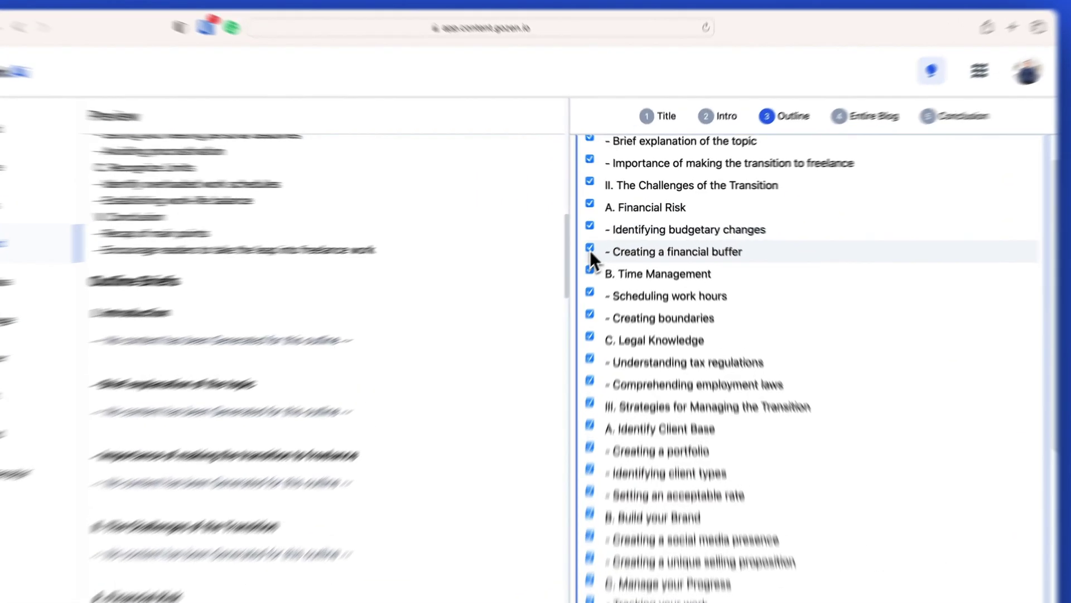
pyautogui.click(611, 238)
pyautogui.click(563, 239)
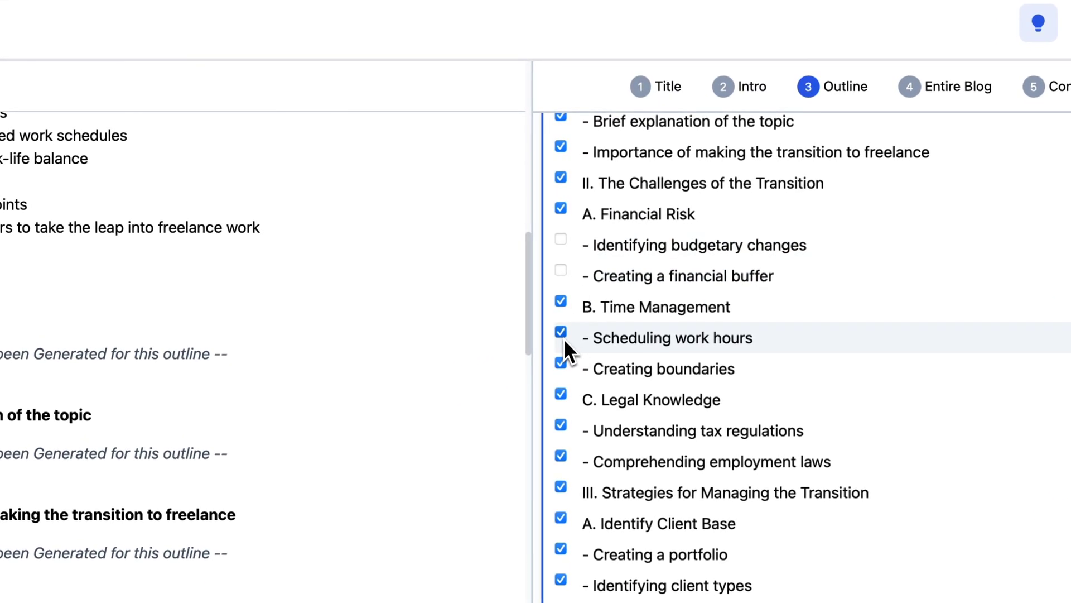
pyautogui.click(563, 329)
pyautogui.click(561, 363)
# Uncheck the remaining sub-points, from Understanding tax regulations through Analyzing your progress.
pyautogui.scroll(-4, 566, 290)
pyautogui.click(562, 231)
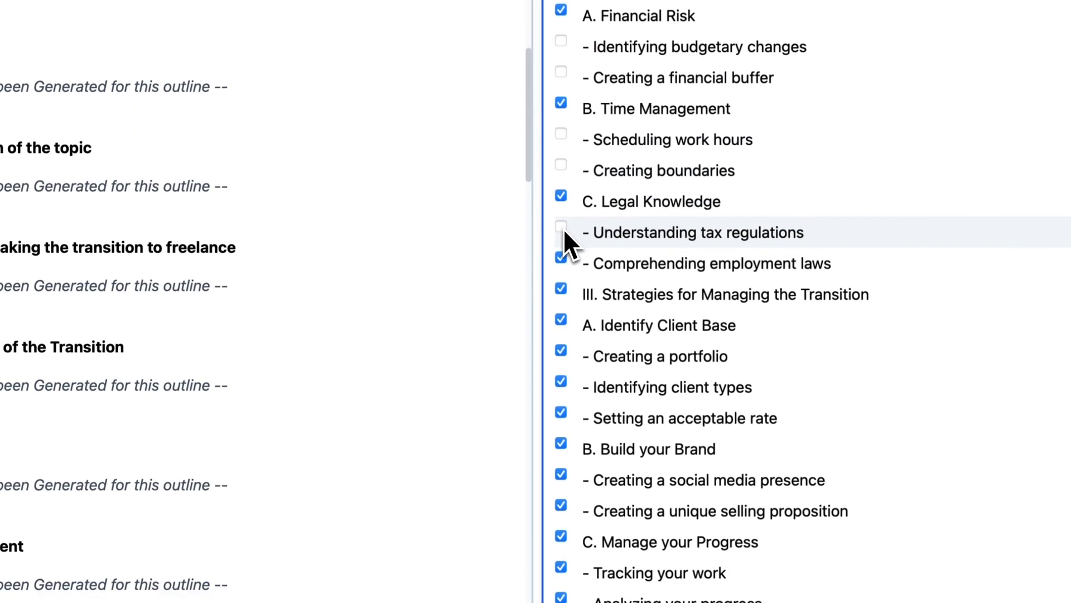
pyautogui.click(562, 258)
pyautogui.click(561, 350)
pyautogui.click(561, 371)
pyautogui.scroll(-3, 561, 352)
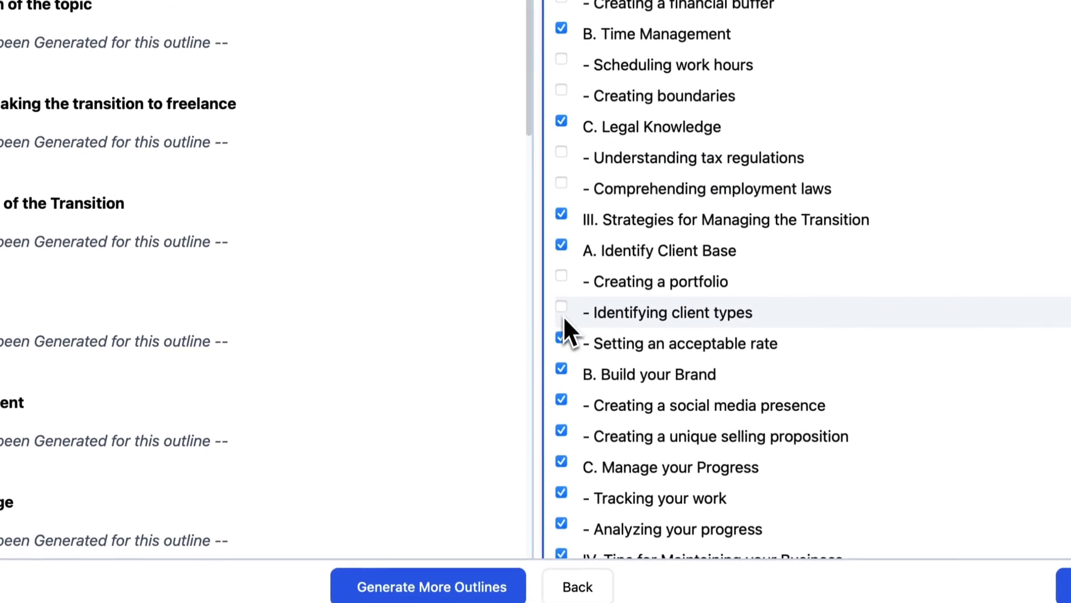
pyautogui.click(561, 332)
pyautogui.scroll(-3, 561, 333)
pyautogui.click(561, 310)
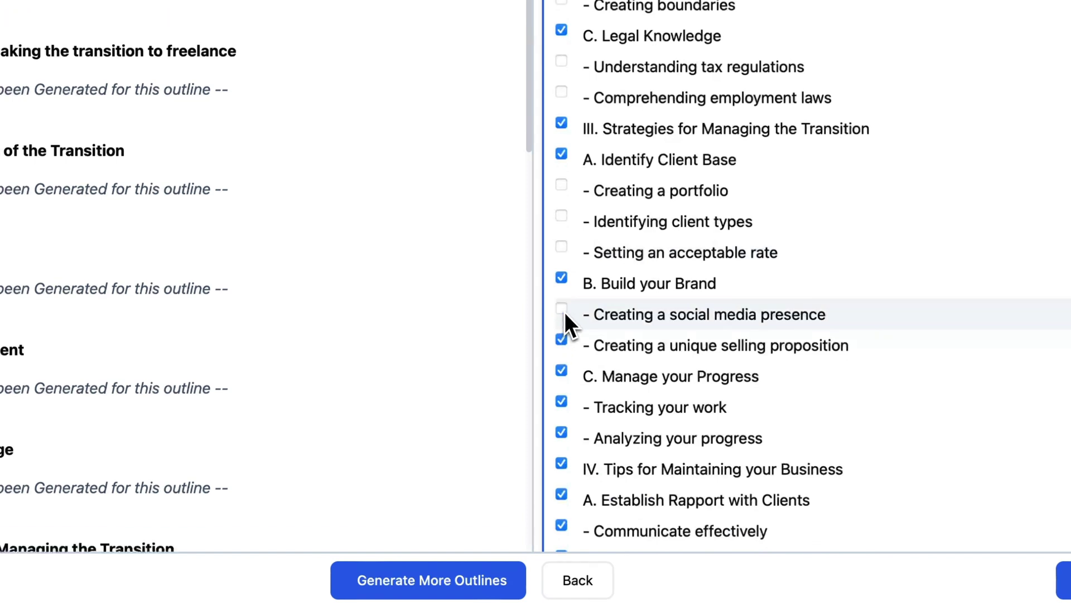
pyautogui.scroll(-3, 564, 337)
pyautogui.click(561, 318)
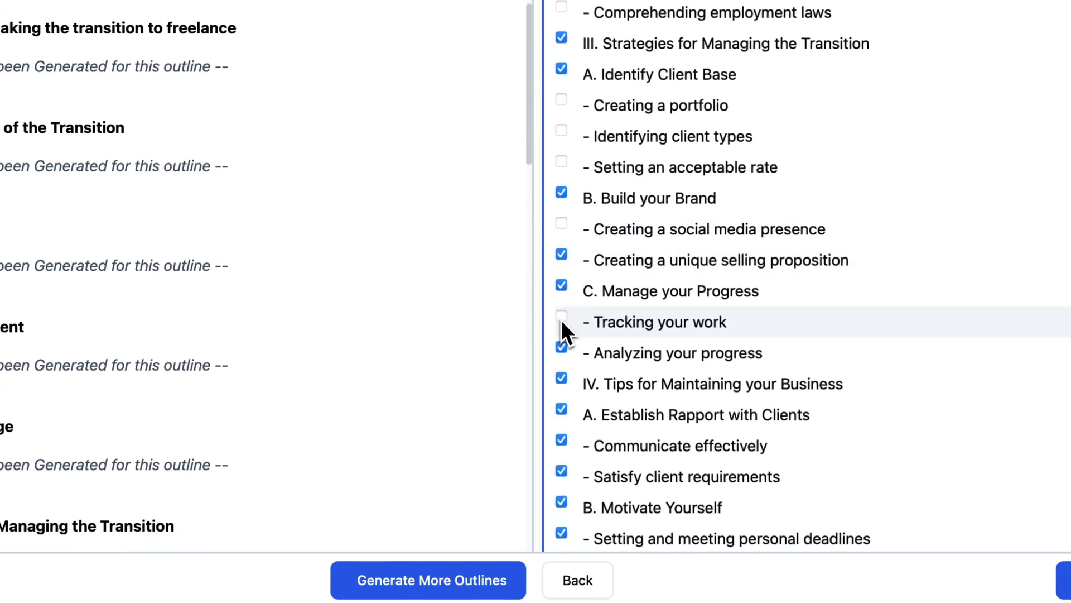
pyautogui.click(562, 257)
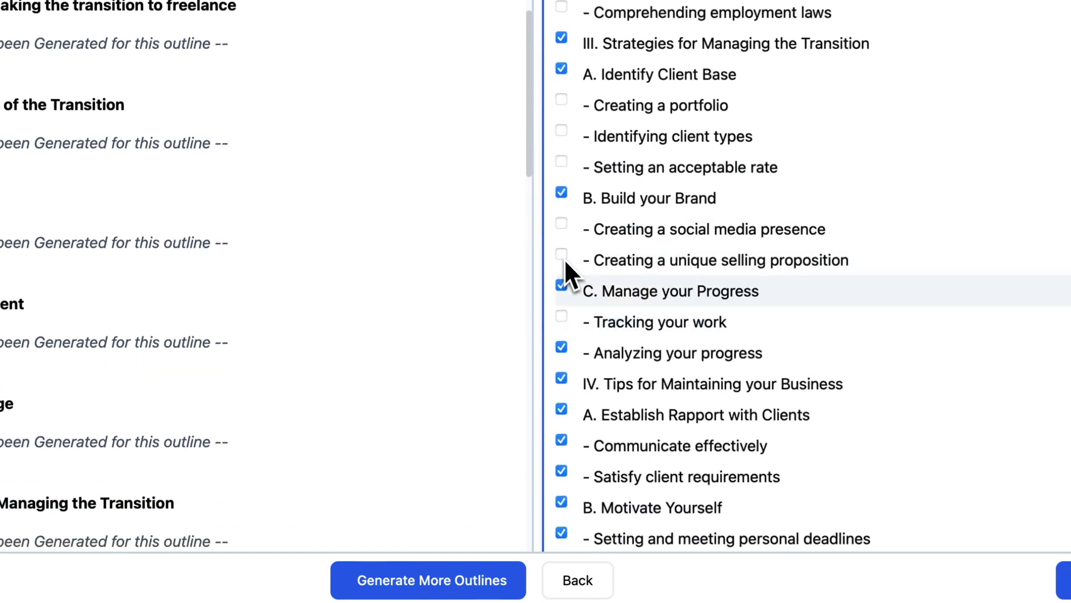
pyautogui.click(560, 348)
pyautogui.scroll(-2, 561, 349)
pyautogui.scroll(-6, 561, 350)
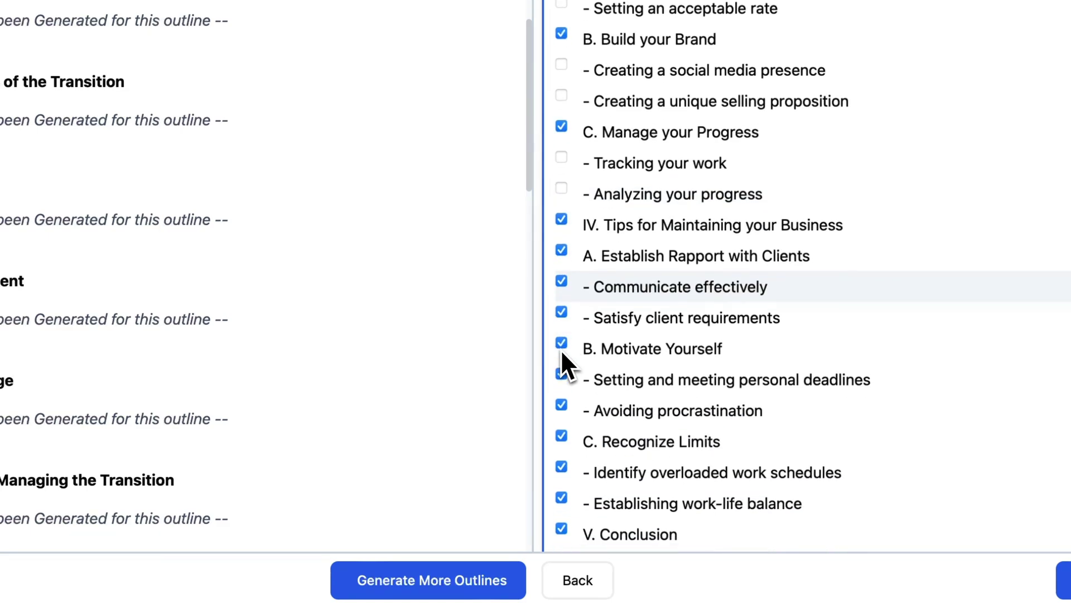
pyautogui.scroll(8, 209, 220)
pyautogui.scroll(5, 209, 220)
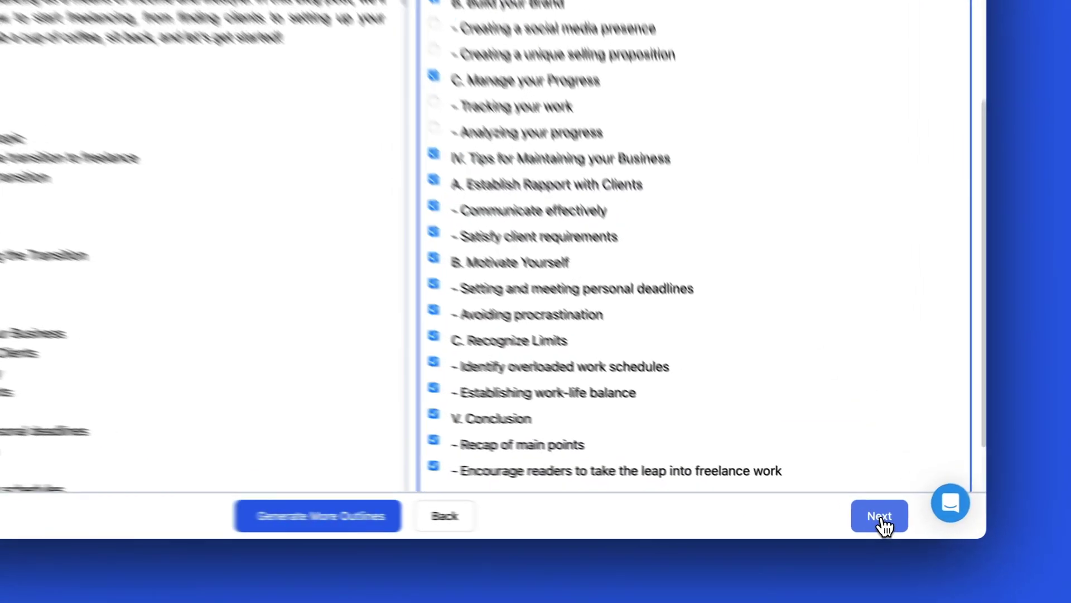
# Generate and view a short brief for the Time Management outline section.
pyautogui.click(876, 524)
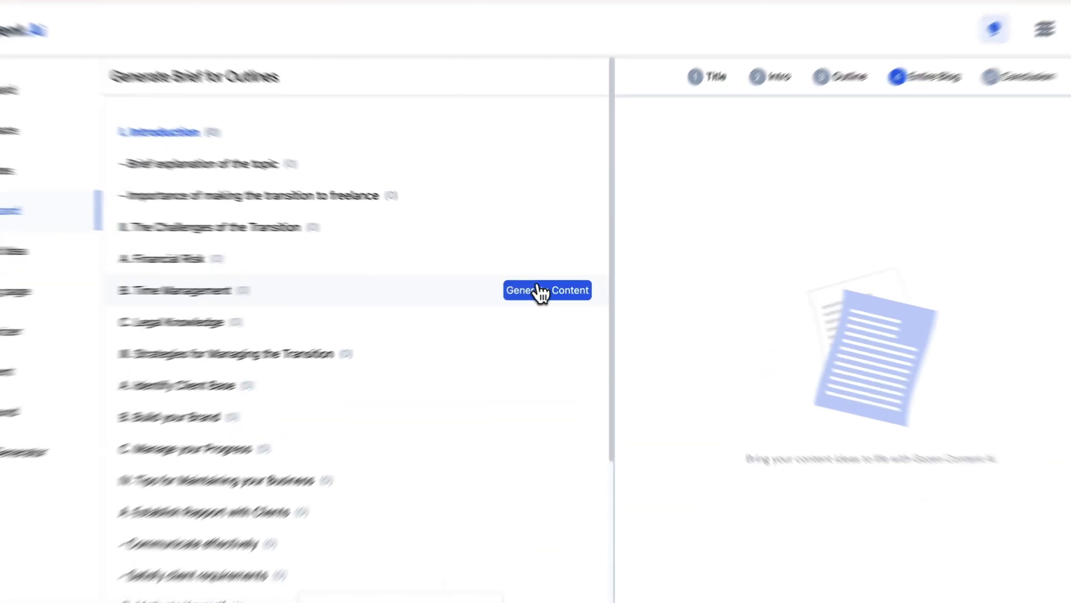
pyautogui.click(533, 279)
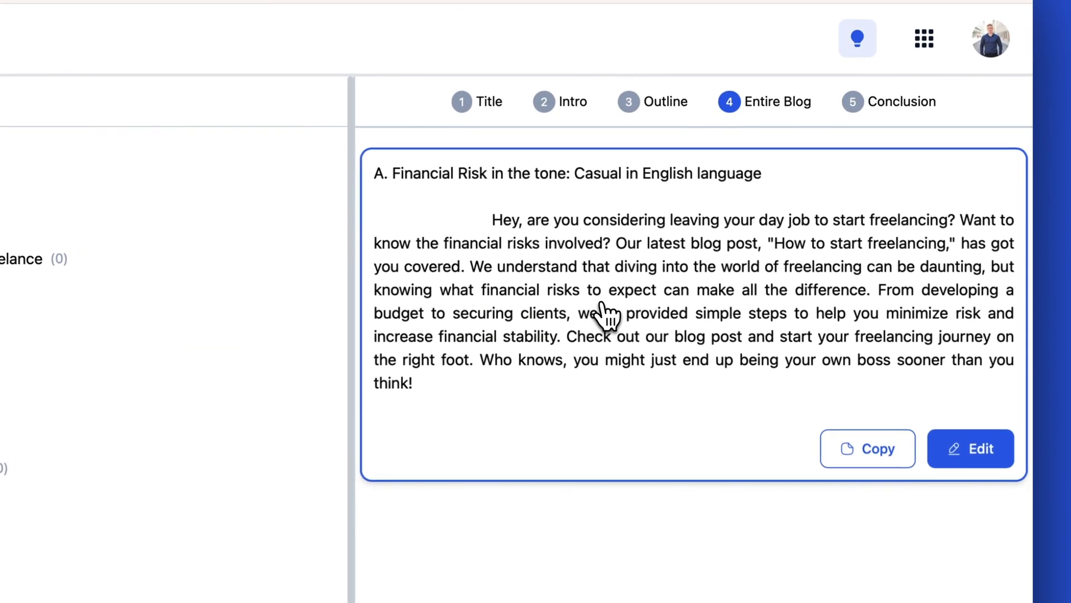
pyautogui.click(472, 311)
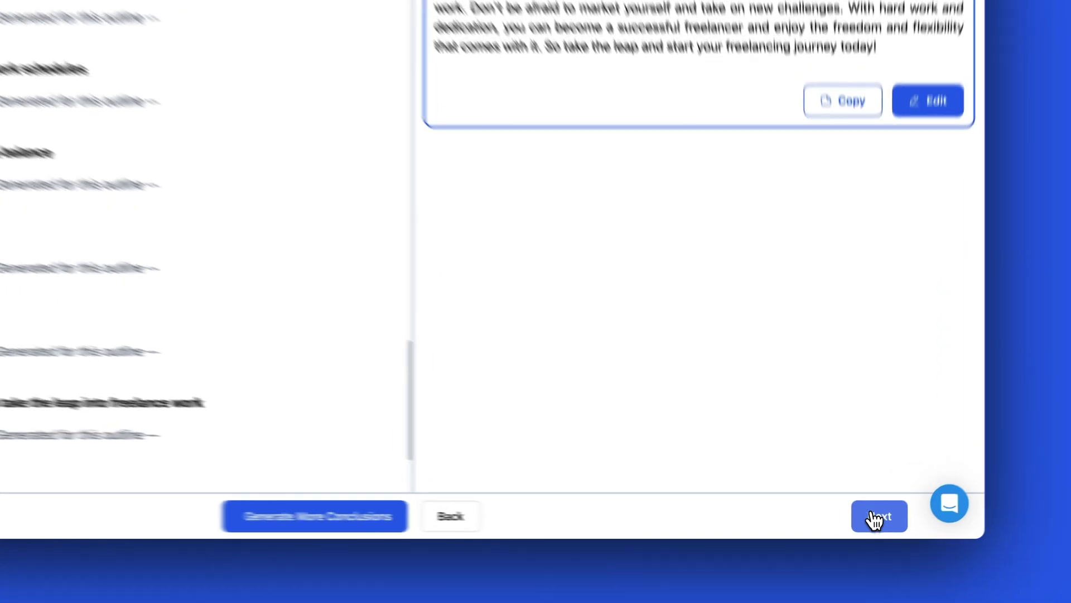
# Review the assembled freelancing post and place the cursor after the last section brief.
pyautogui.click(875, 525)
pyautogui.scroll(-3, 755, 342)
pyautogui.scroll(-5, 741, 327)
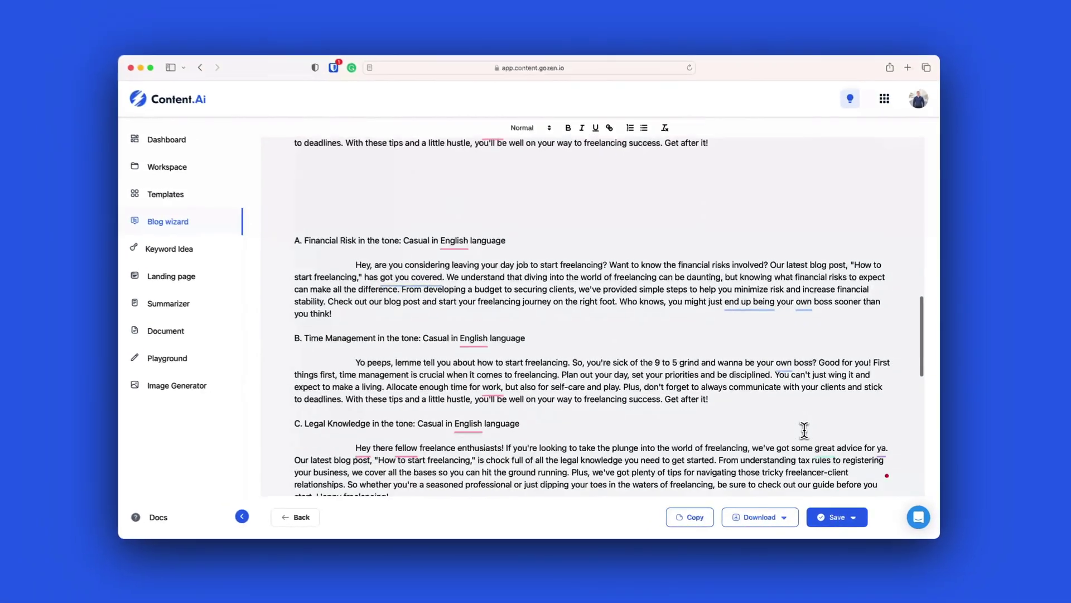
pyautogui.scroll(-10, 804, 429)
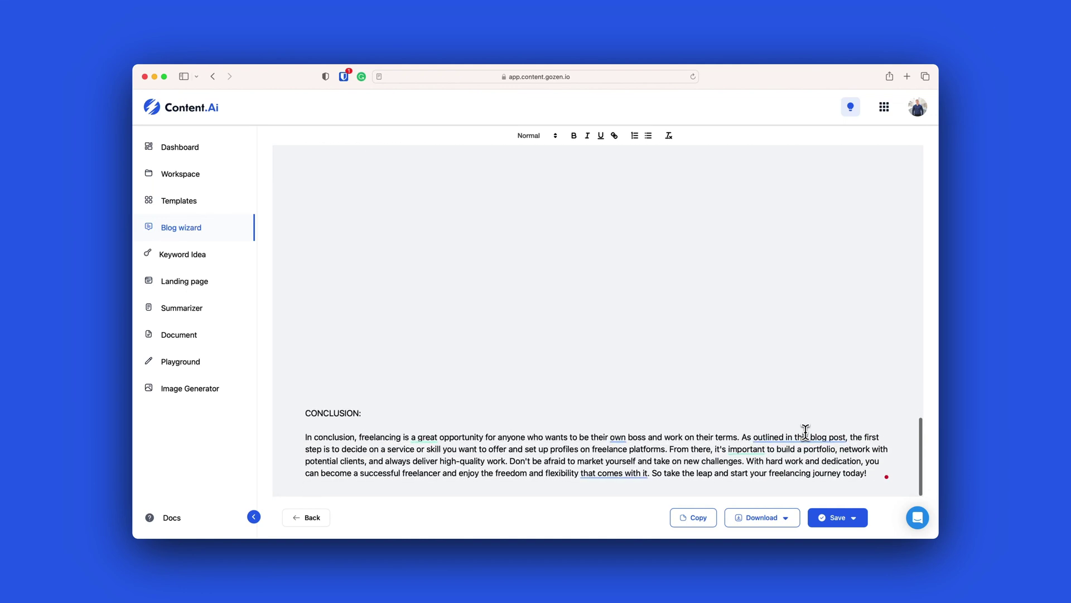
pyautogui.scroll(2, 805, 432)
pyautogui.scroll(2, 805, 433)
pyautogui.click(407, 368)
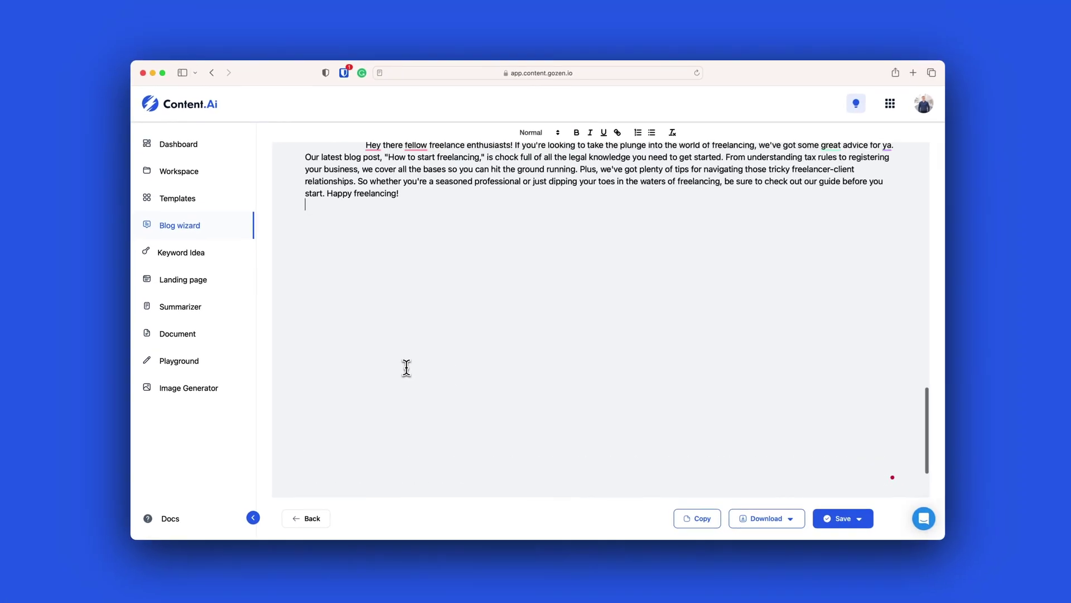
pyautogui.scroll(5, 407, 366)
pyautogui.scroll(4, 406, 369)
pyautogui.scroll(-4, 446, 351)
pyautogui.scroll(3, 501, 340)
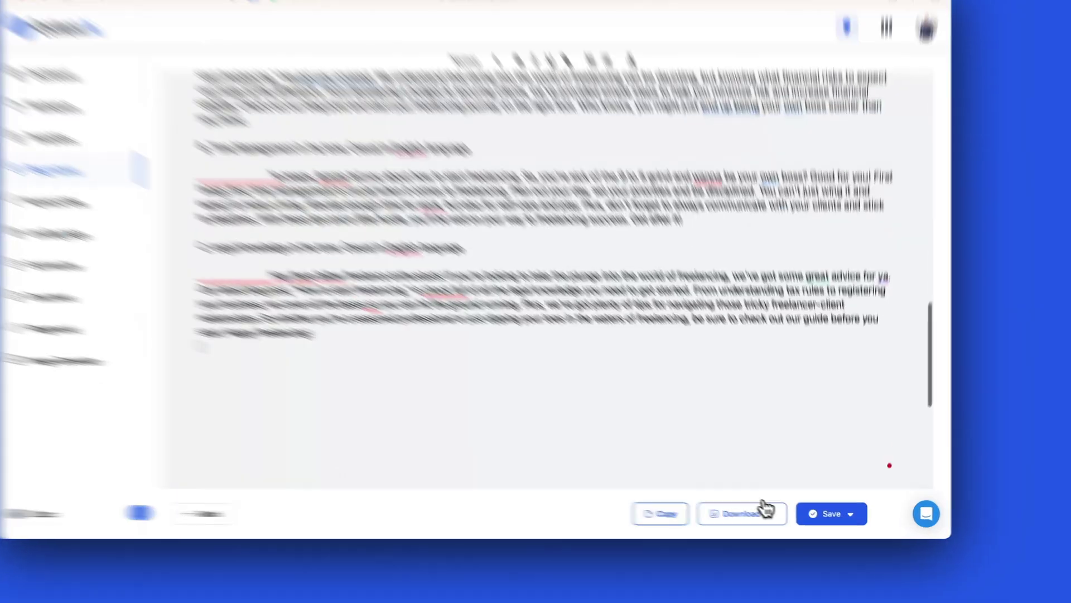
# Check the post's Download formats (PDF/Doc) and its Save options.
pyautogui.click(766, 509)
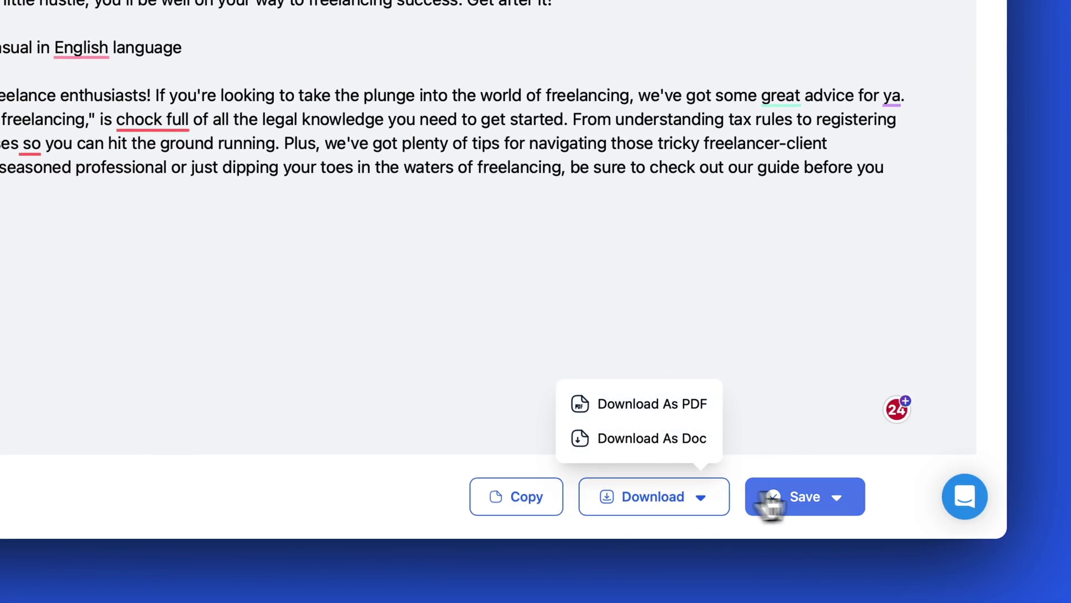
pyautogui.click(840, 499)
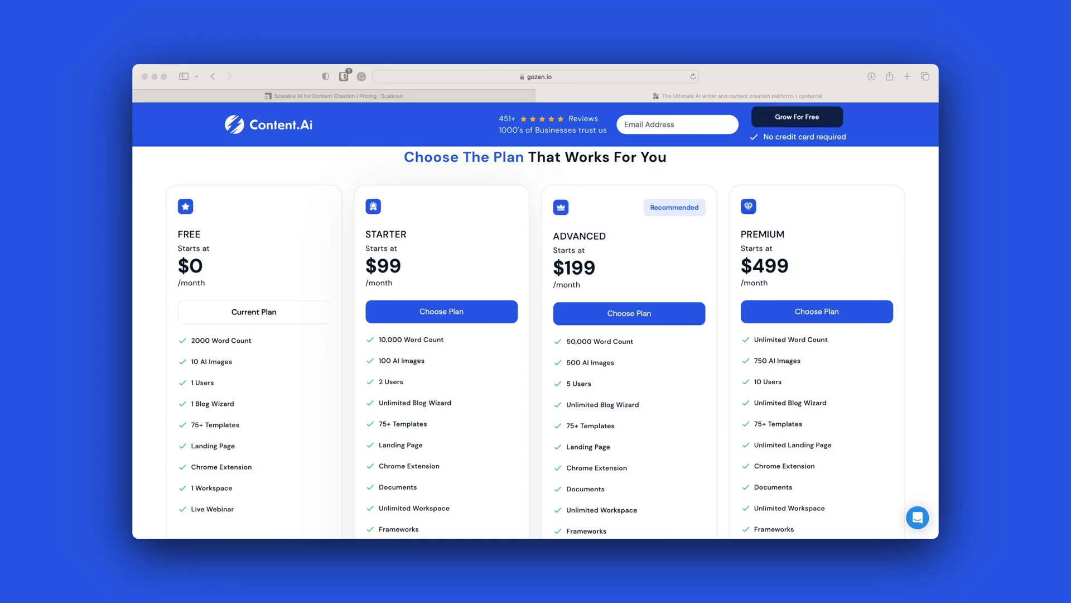
# Scroll the pricing page to compare the Free, Starter, Advanced and Premium plan allowances.
pyautogui.scroll(-1, 533, 340)
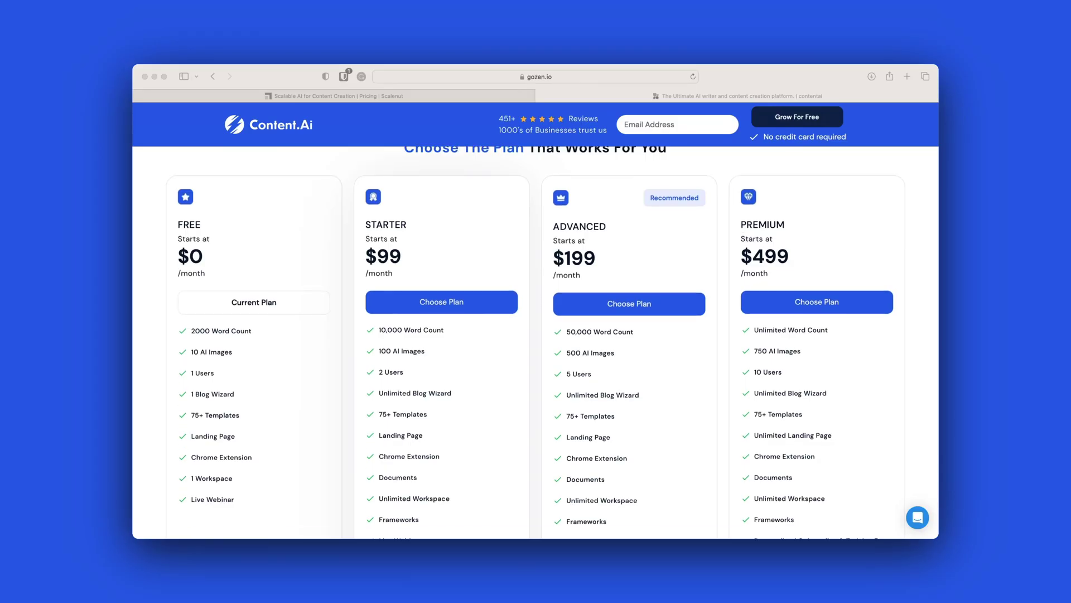